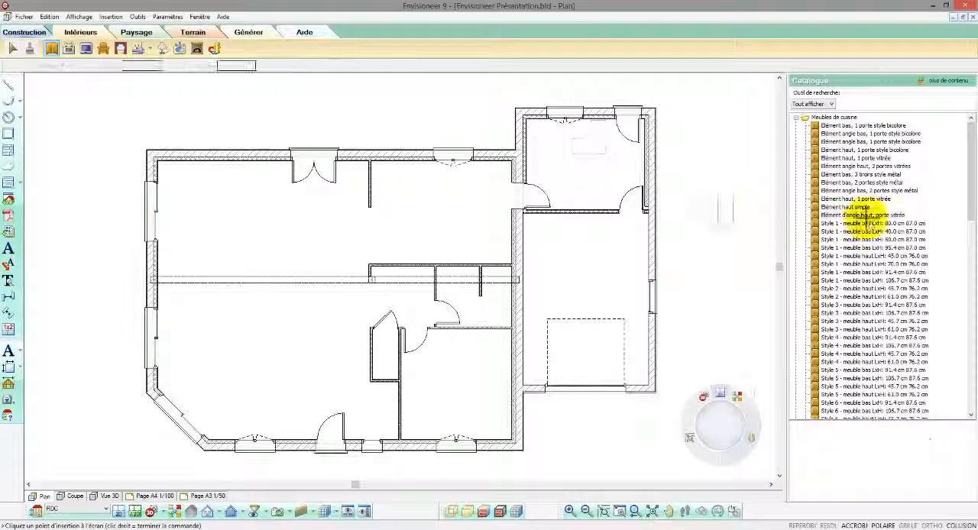
Preview several kitchen cabinet models in the catalogue, ending with the three-drawer metal-style base unit.
click(853, 158)
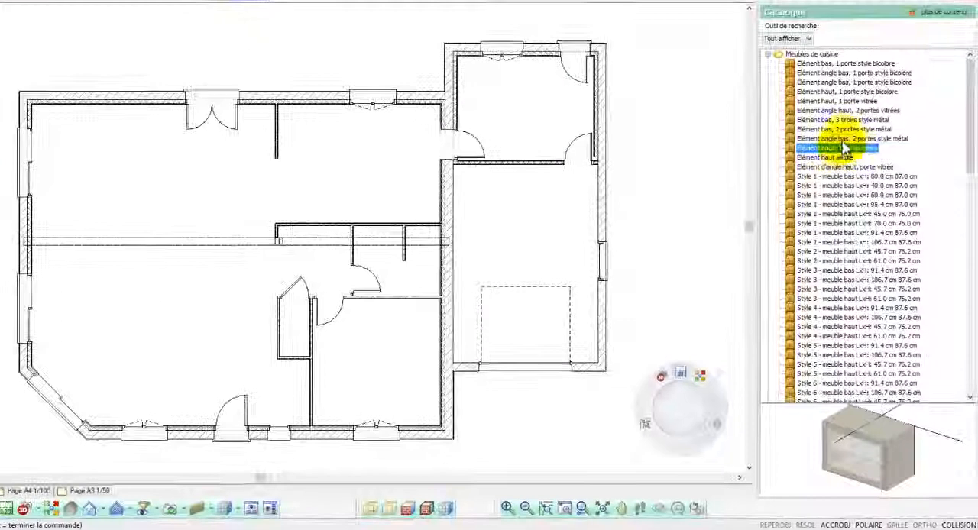
click(845, 130)
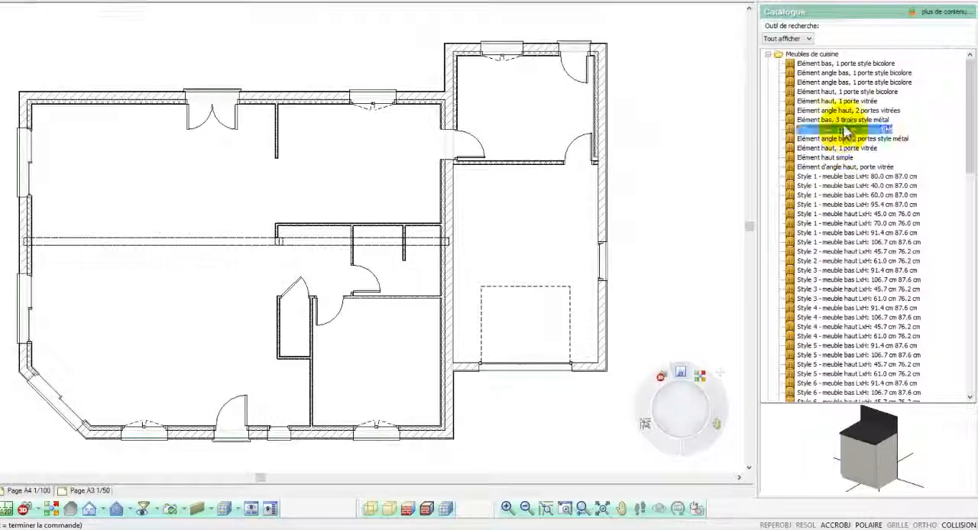
click(845, 121)
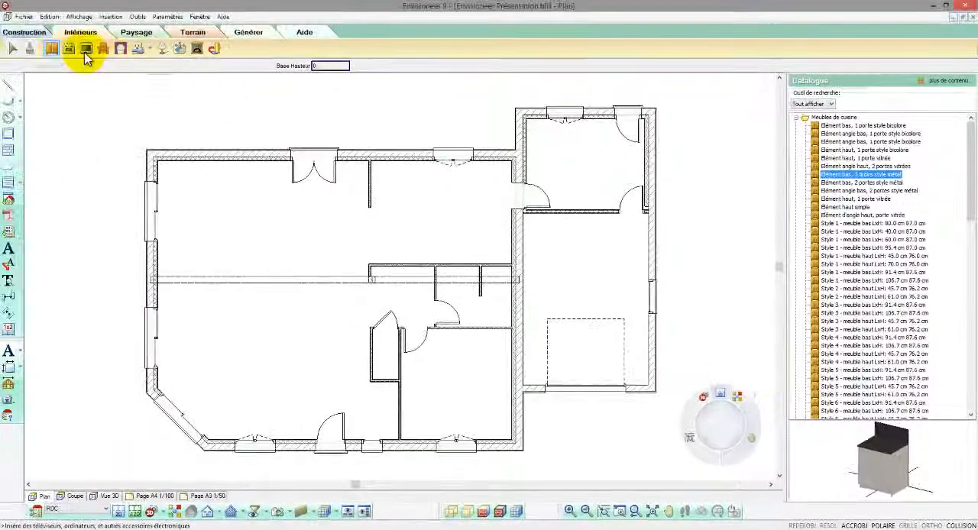
Place a top-loading 40x60cm washing machine in the upper-left corner of the utility room above the garage.
click(73, 50)
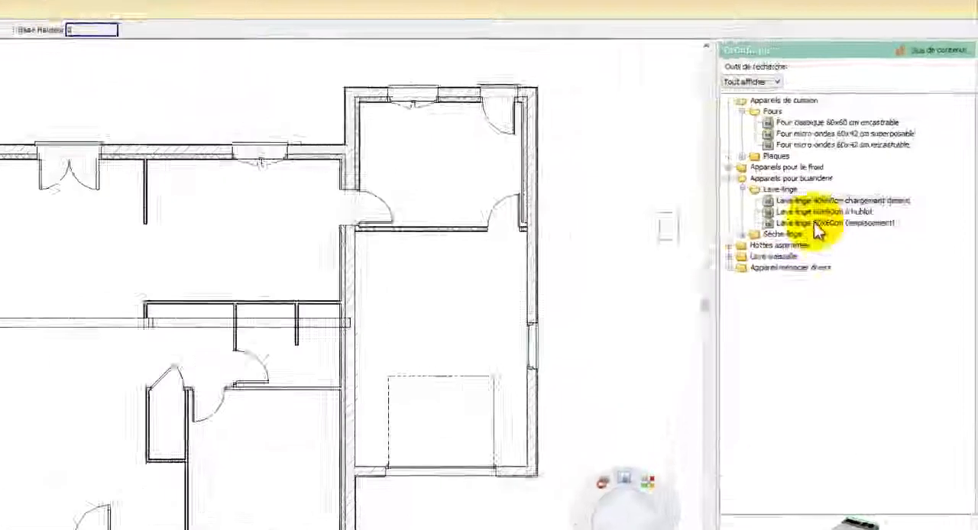
click(818, 200)
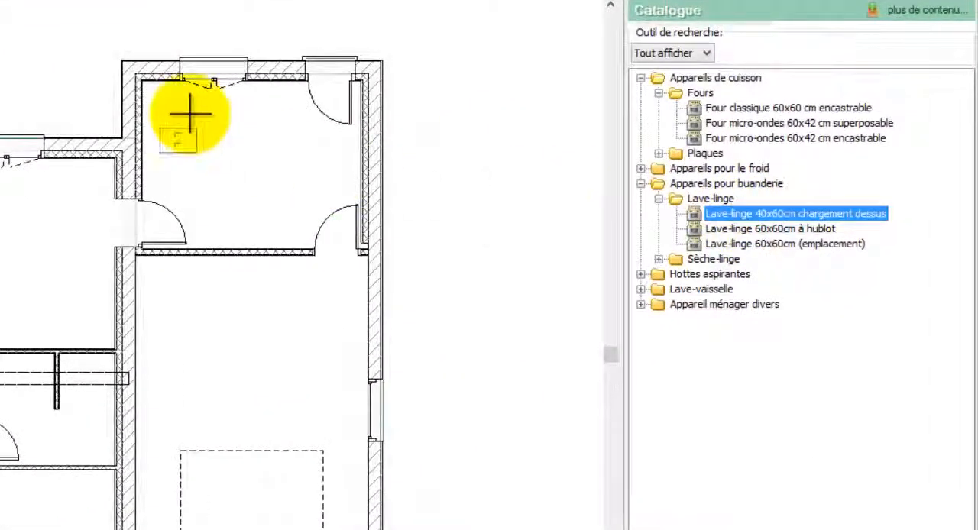
click(143, 77)
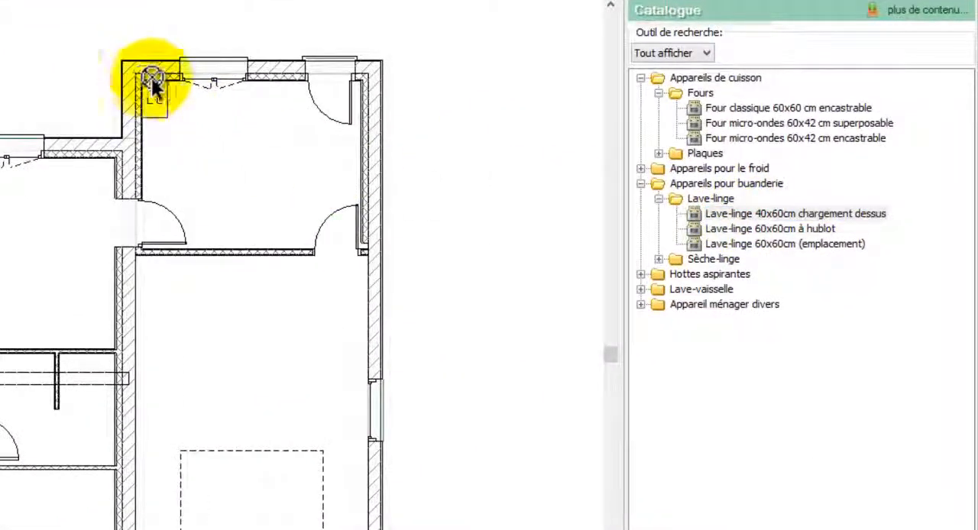
Place a Sèche-linge 60x60cm dryer against the utility room's upper wall, directly beside the washing machine.
click(714, 244)
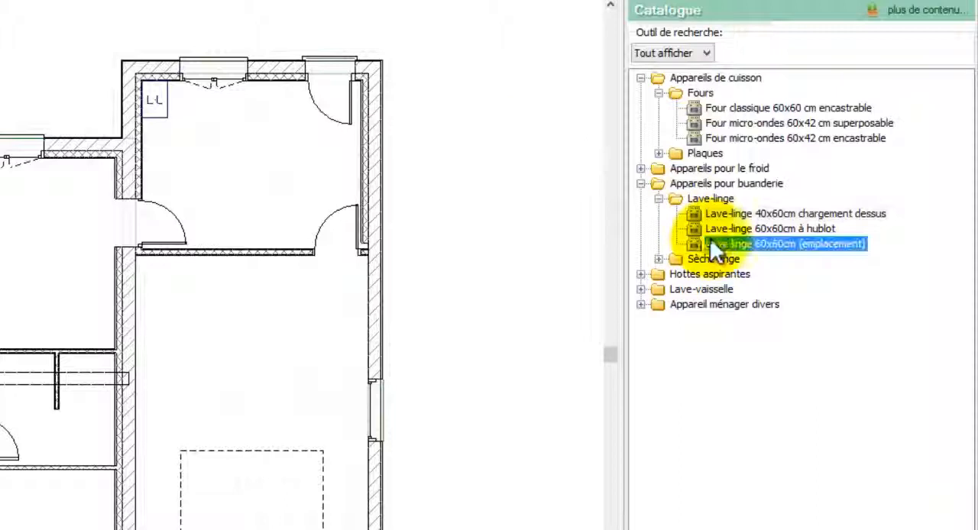
click(659, 259)
click(711, 274)
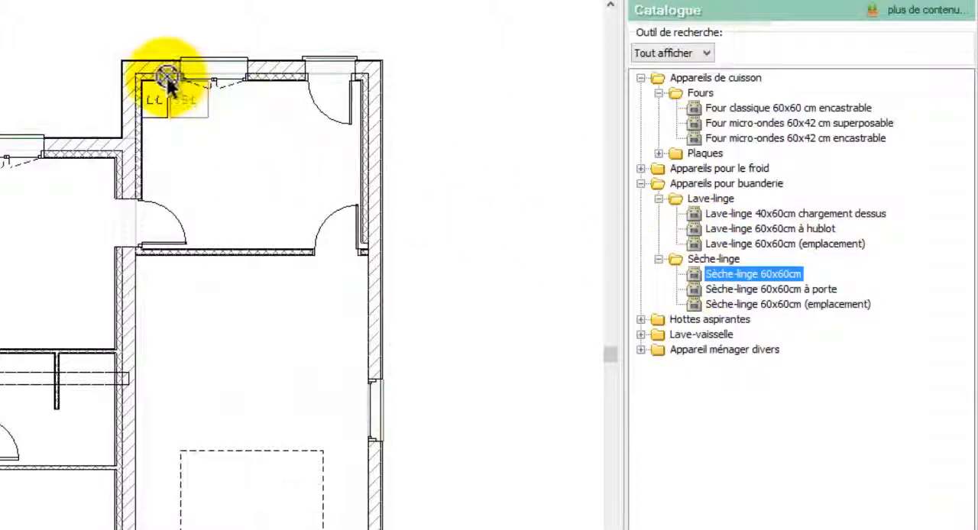
click(164, 80)
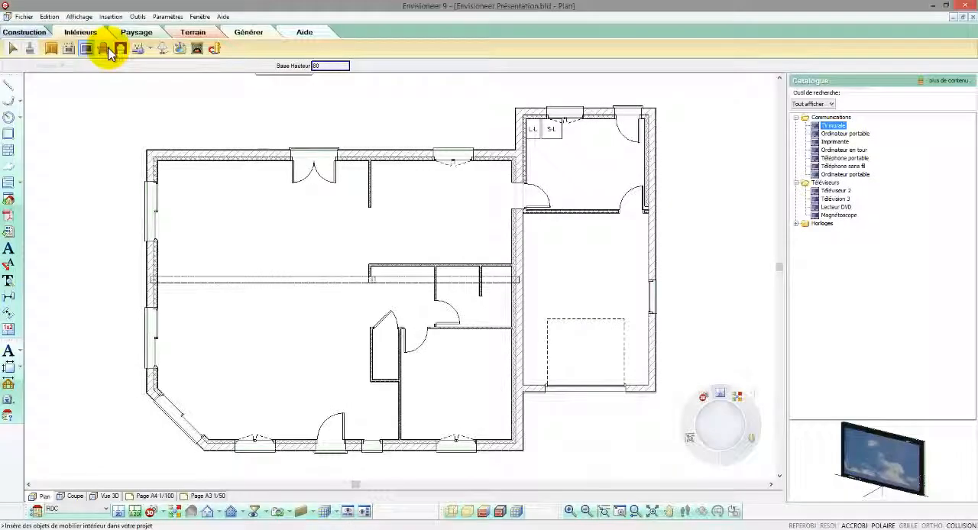
Place the two-seat leather sofa from the furniture catalogue against the living room's left window, facing into the room.
click(107, 50)
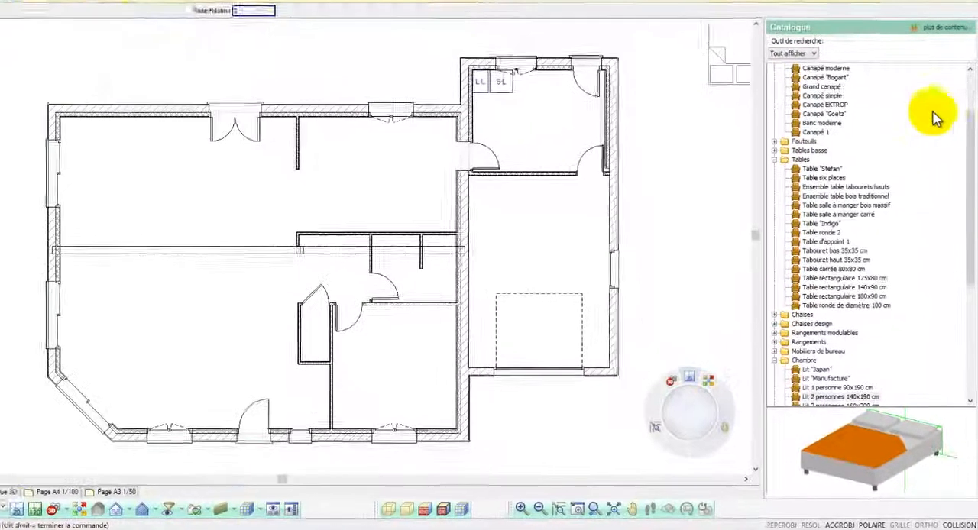
drag(971, 167, 970, 162)
drag(970, 111, 967, 65)
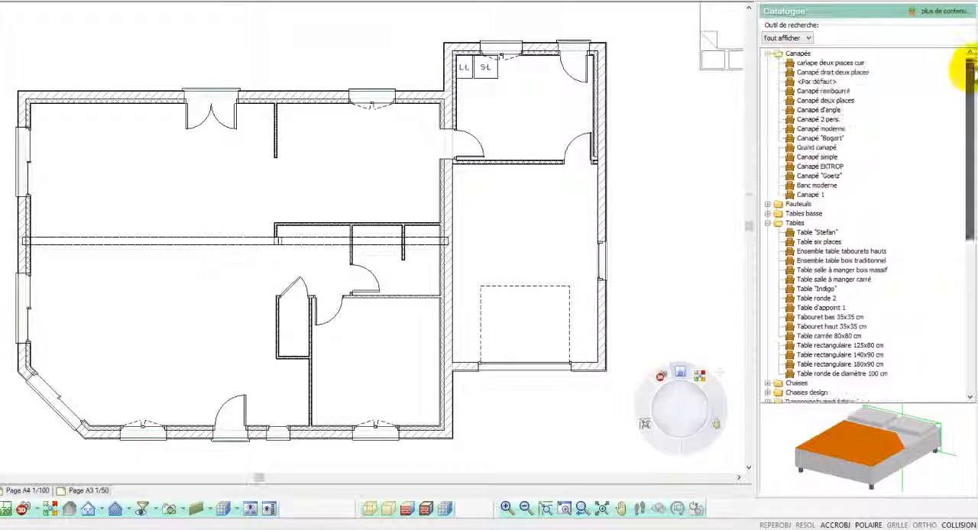
click(841, 63)
drag(896, 450, 911, 436)
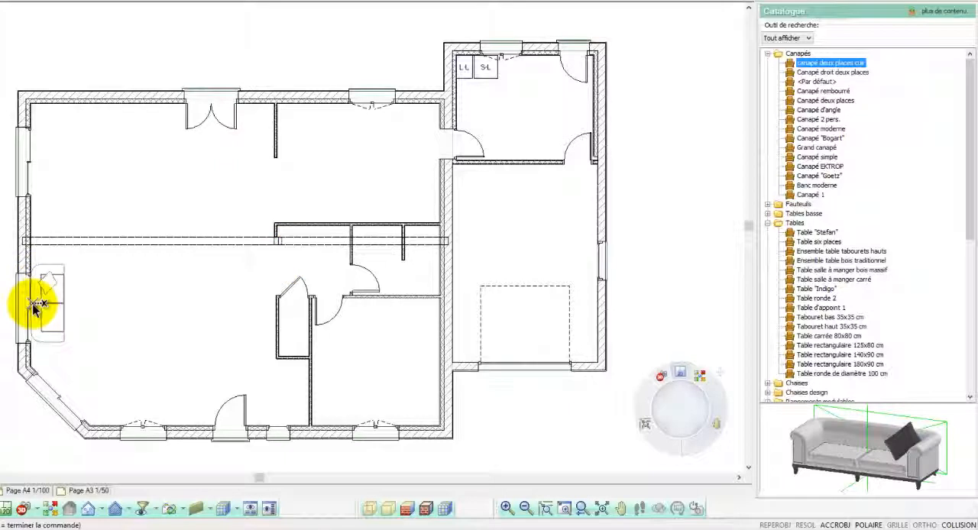
click(46, 306)
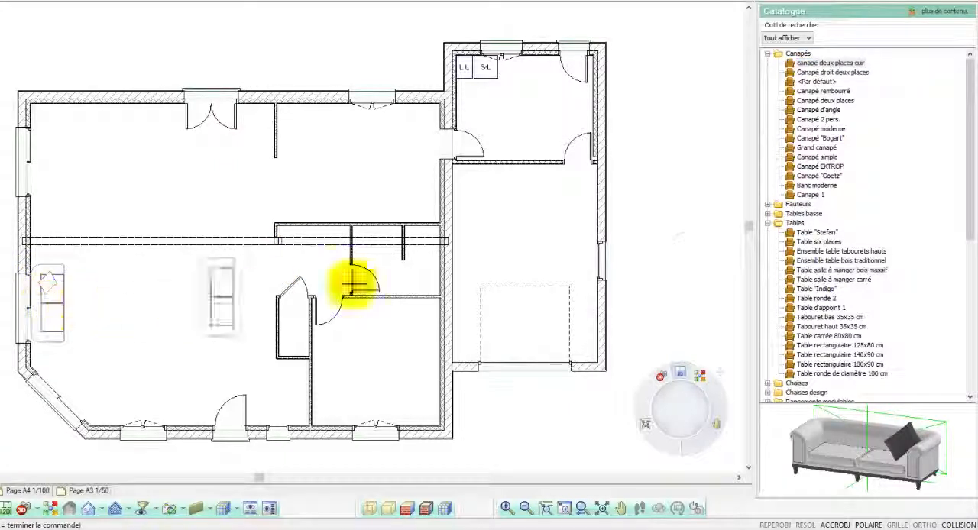
Place the Table "Stefan" dining set in the middle of the dining area below the double door.
click(815, 234)
click(816, 242)
click(815, 234)
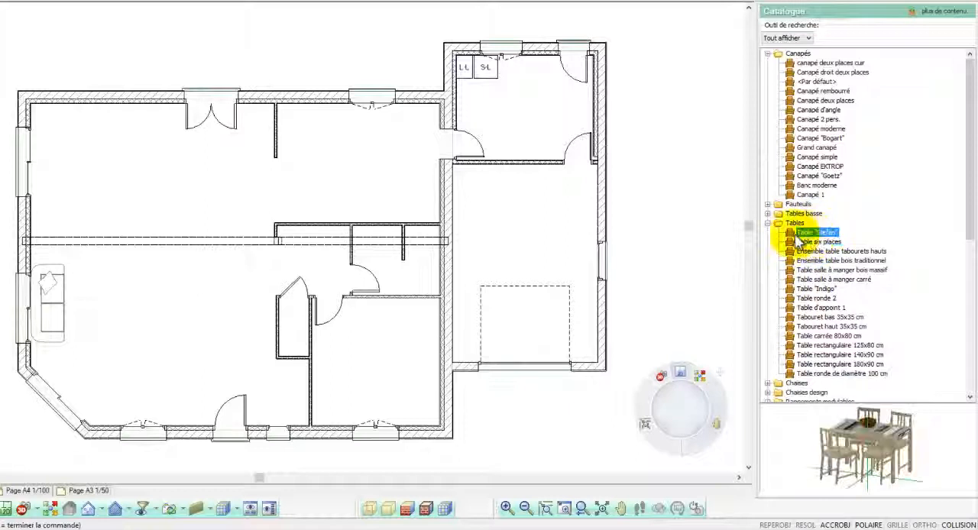
click(172, 185)
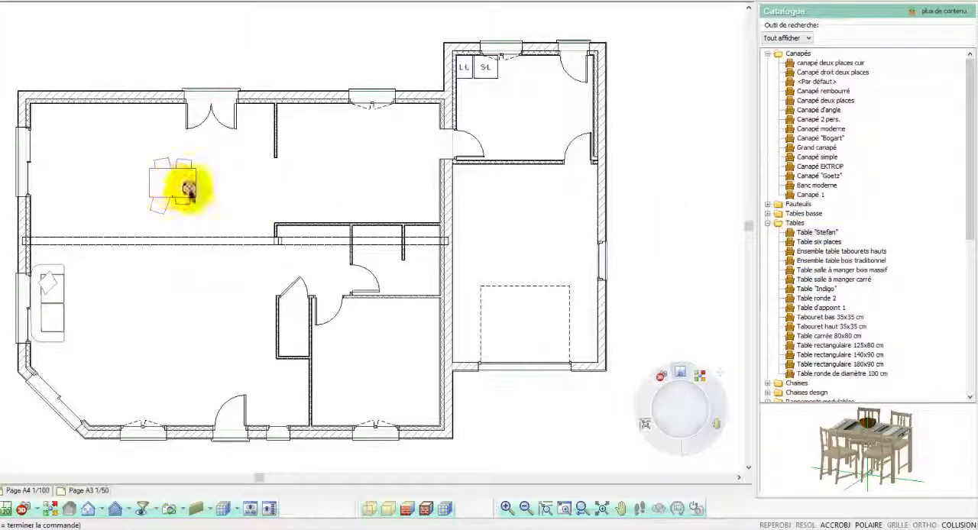
Place the Table basse coffee table in the living room in front of the sofa.
double_click(774, 223)
double_click(776, 215)
click(805, 214)
click(808, 223)
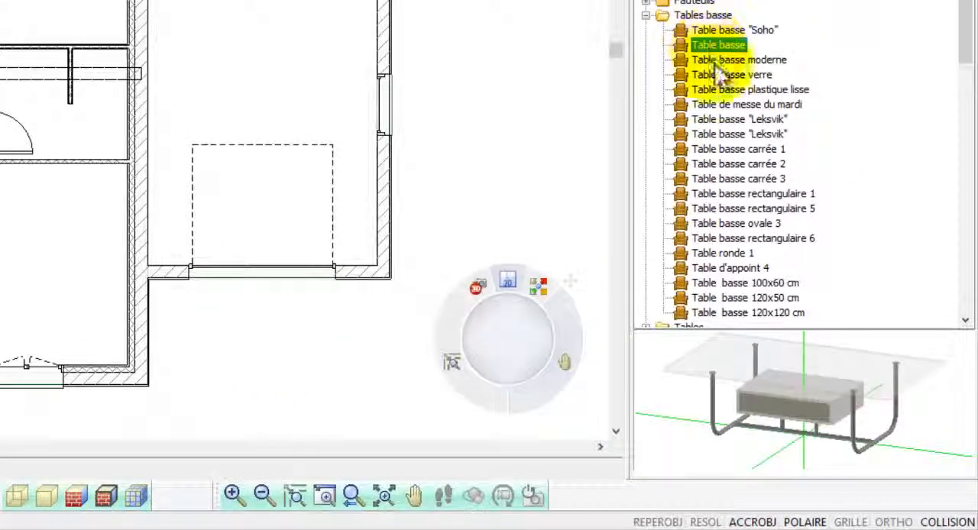
drag(753, 354, 776, 373)
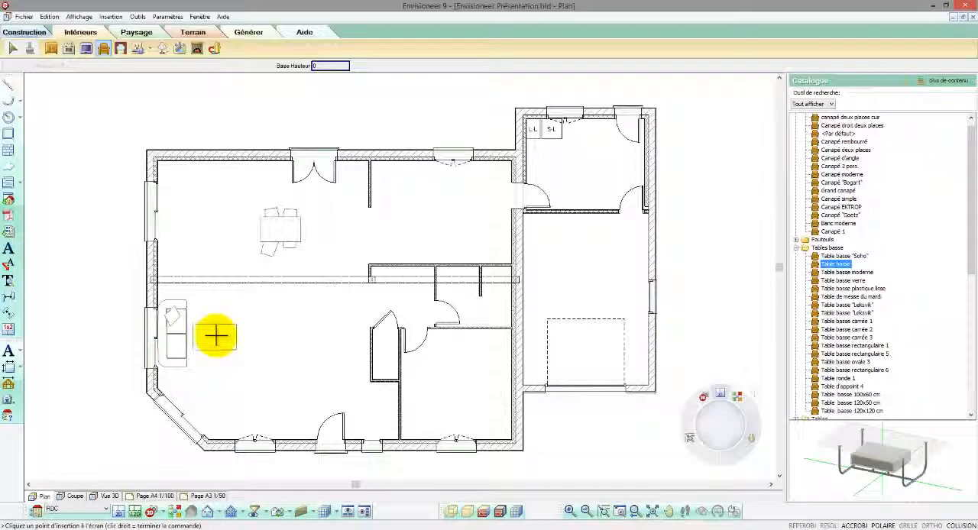
click(226, 333)
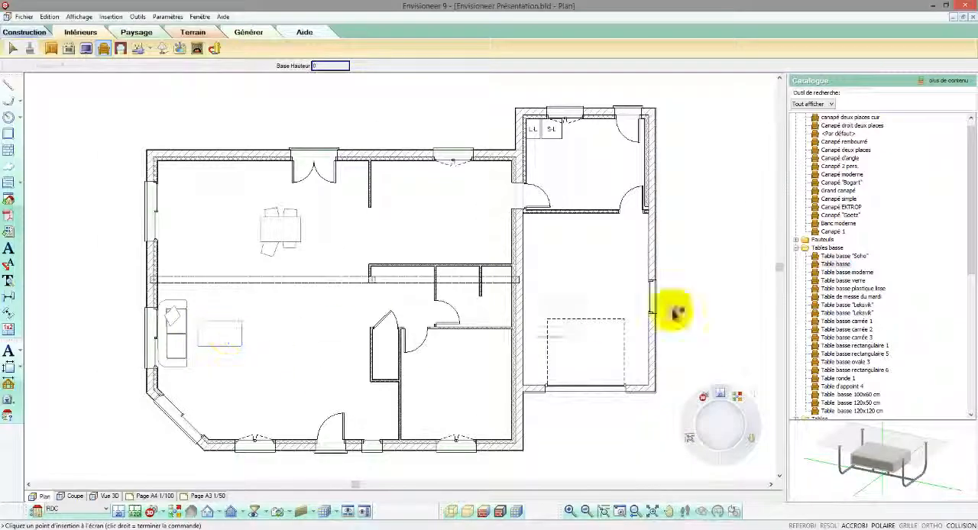
Place two Chaise plastique droite chairs near the coffee table, one above and one below it.
click(796, 248)
click(797, 305)
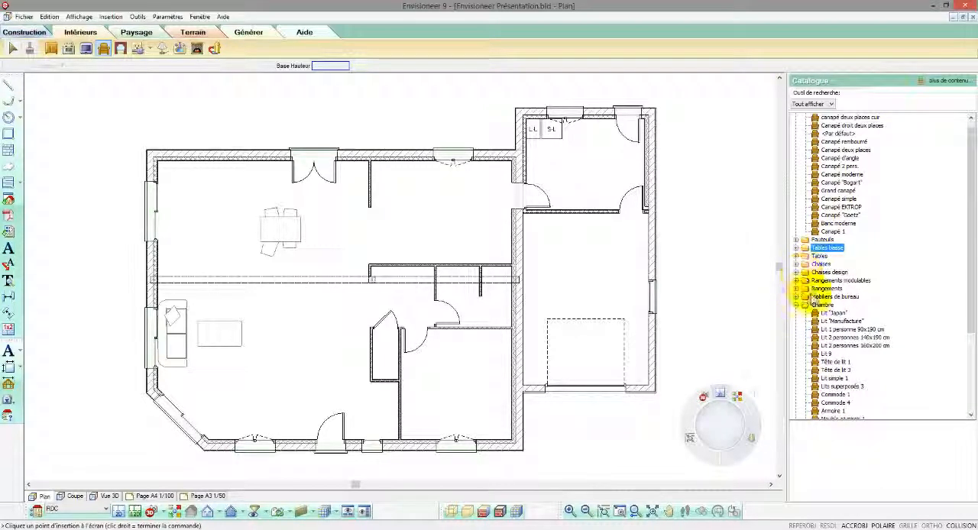
click(797, 265)
click(824, 274)
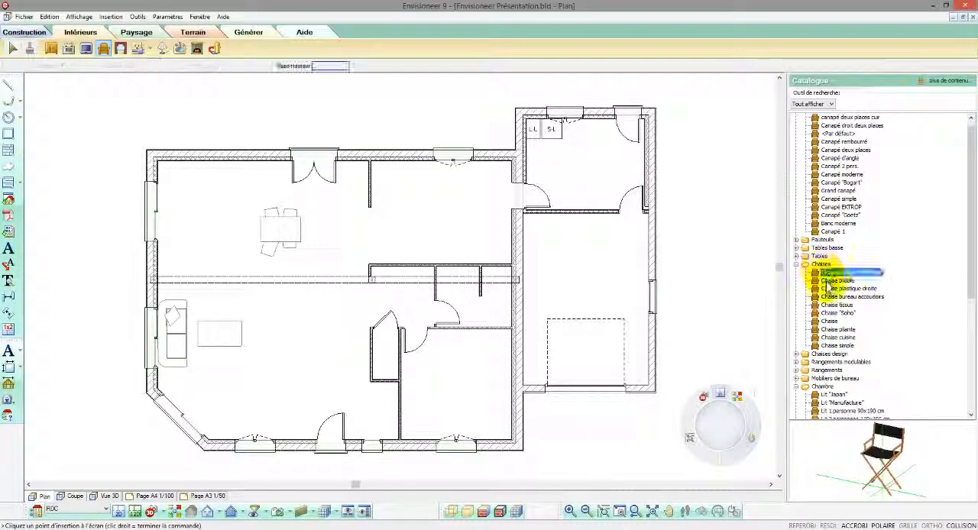
click(829, 282)
click(829, 290)
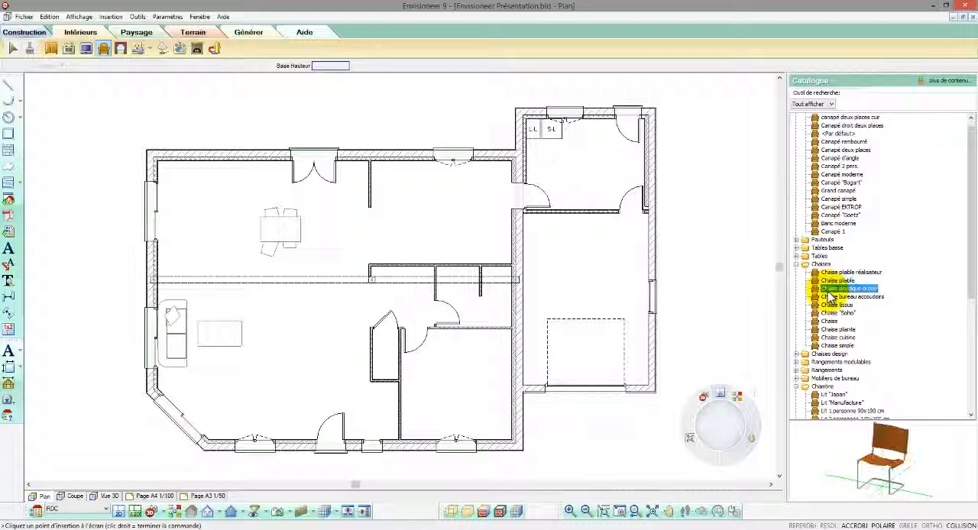
click(253, 306)
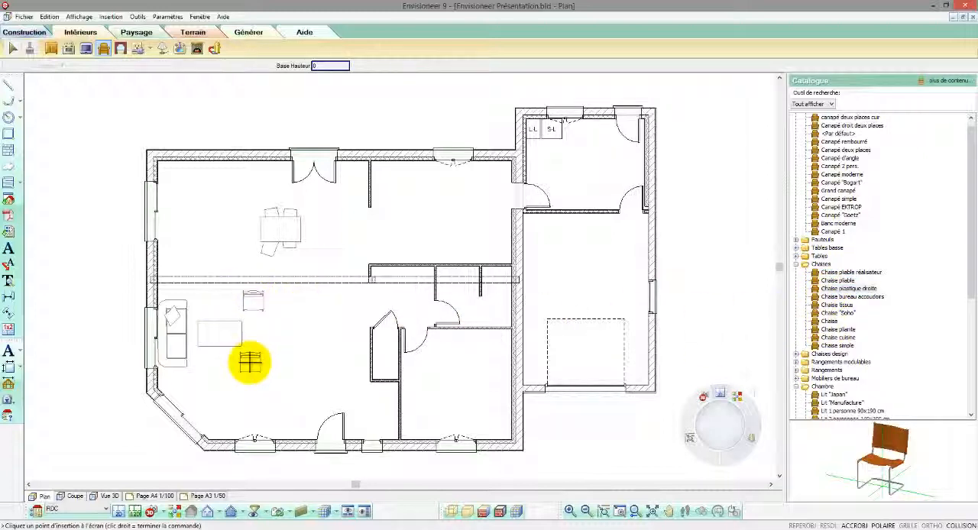
click(251, 365)
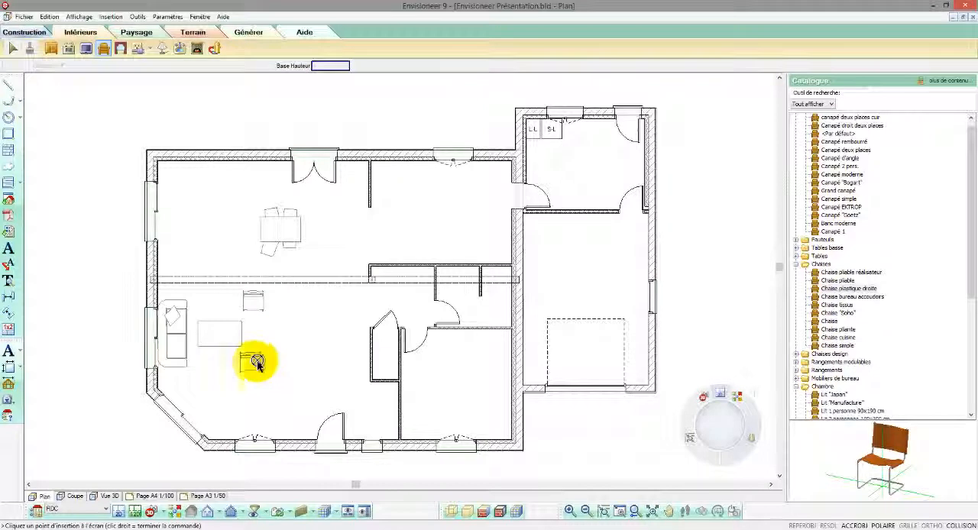
Place a Lit 2 personnes 140x190 cm bed in the bedroom with its headboard against the right wall, and end the insertion.
click(798, 266)
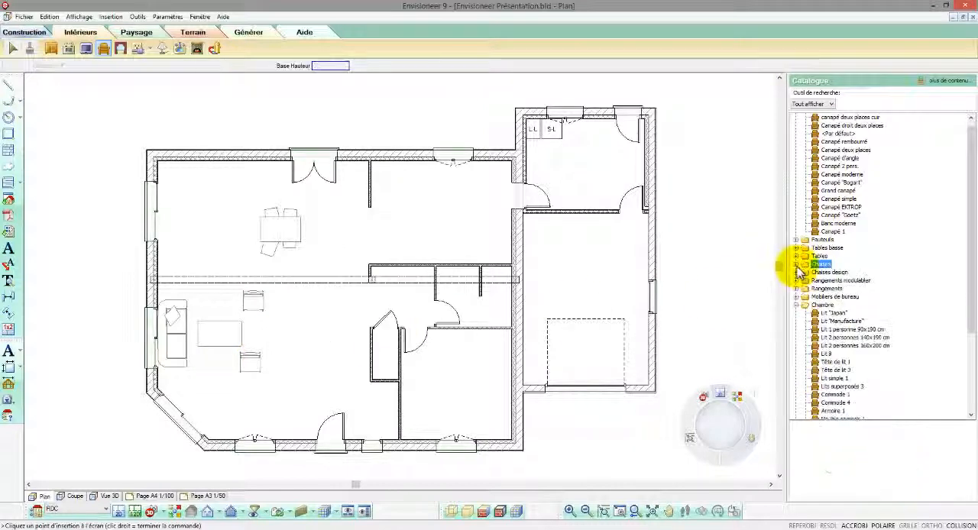
click(820, 314)
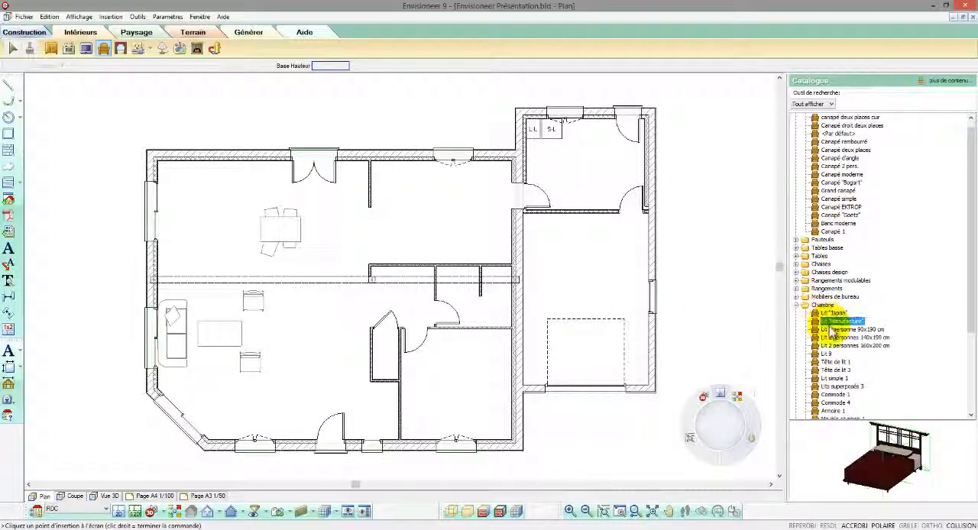
click(834, 330)
click(838, 338)
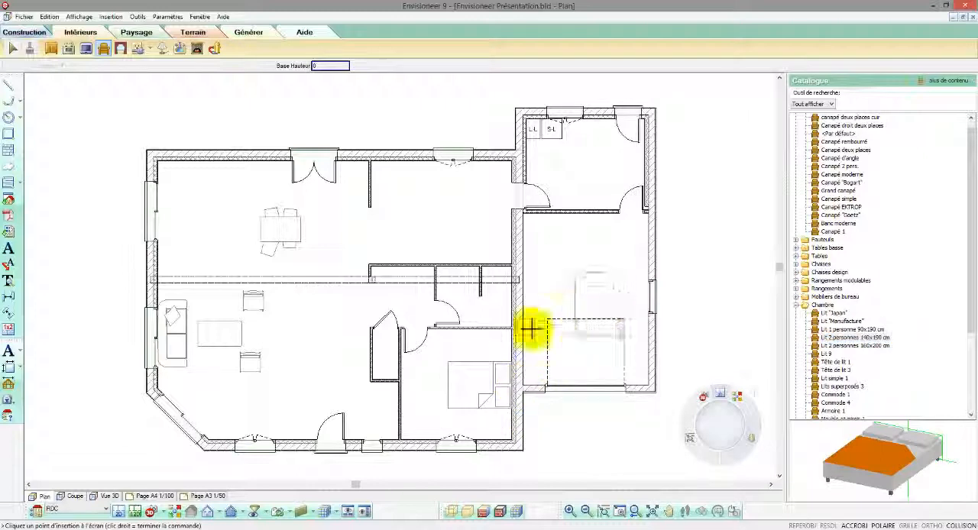
right_click(395, 310)
click(405, 314)
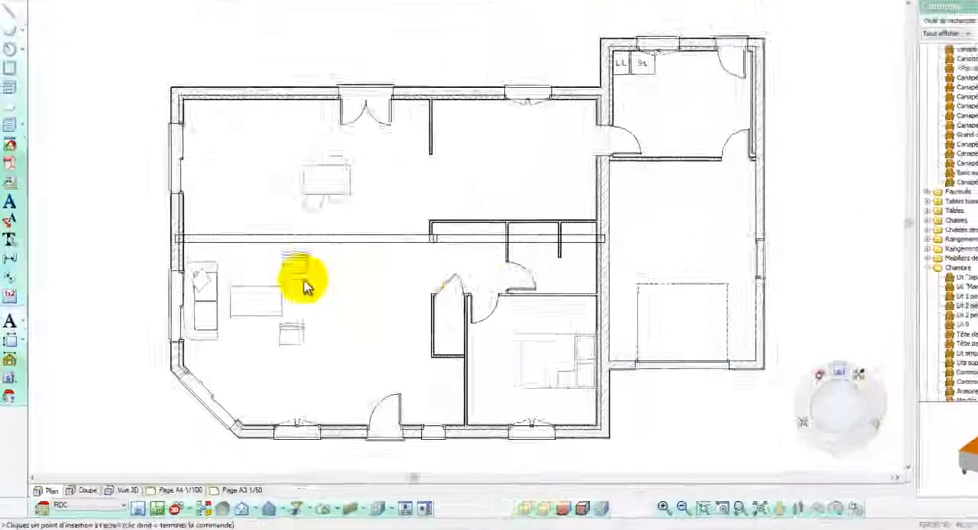
Rotate the coffee table a quarter turn parallel to the sofa and angle both chairs toward it.
click(254, 298)
drag(411, 146, 418, 157)
mouse_move(365, 203)
mouse_down()
mouse_move(374, 227)
mouse_move(371, 221)
mouse_up()
click(408, 248)
drag(407, 253, 420, 273)
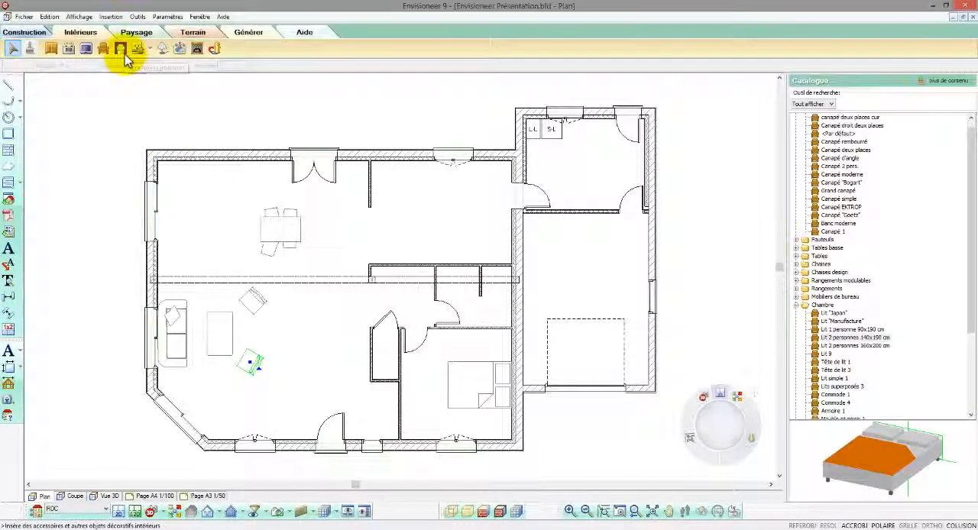
Place two power sockets on the dining area's upper wall, one near the left corner and one right of the double door.
click(121, 50)
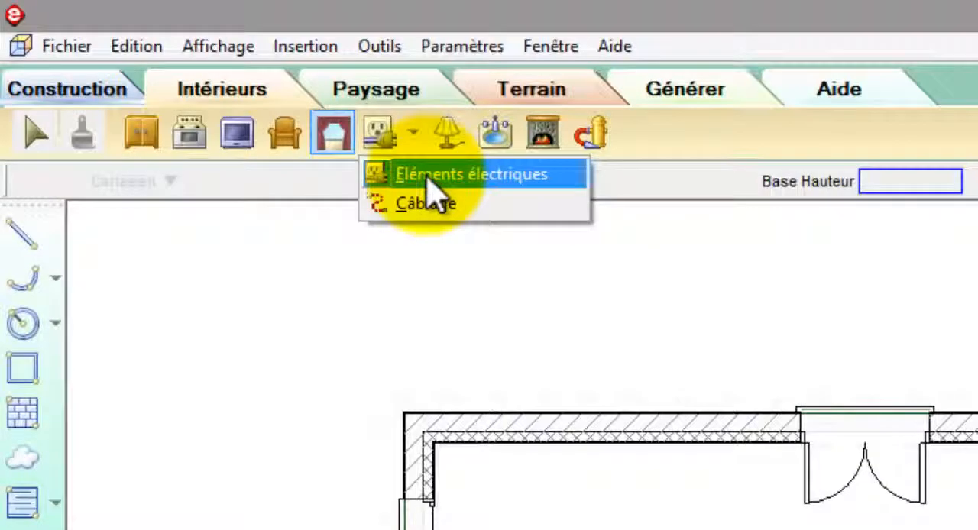
click(428, 177)
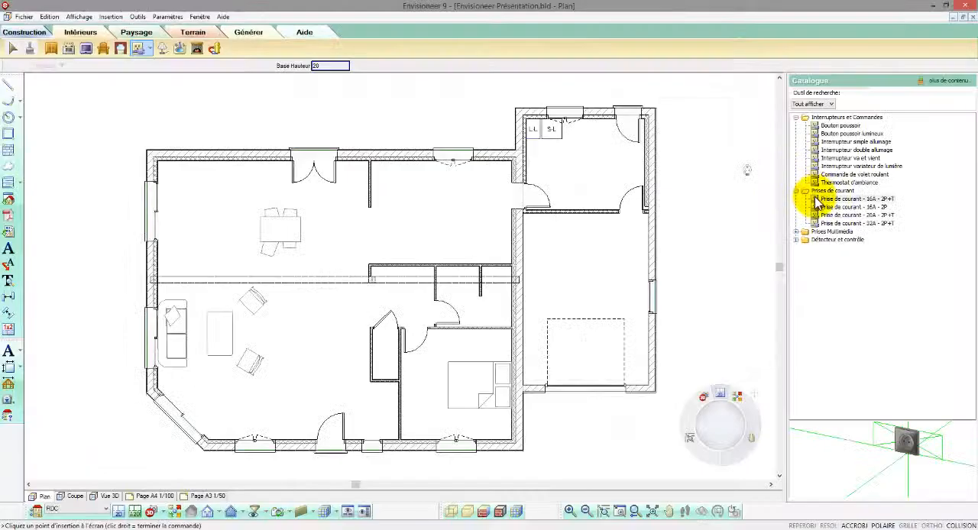
click(817, 200)
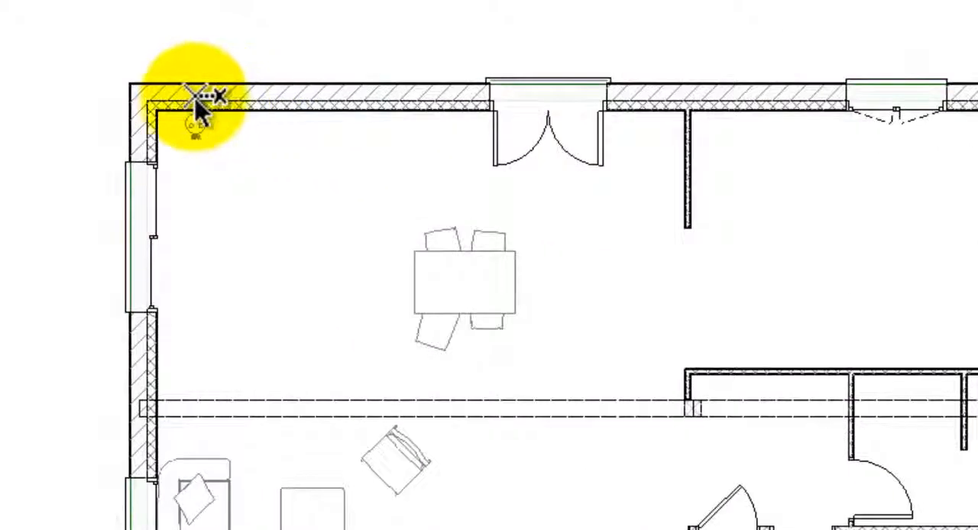
click(197, 107)
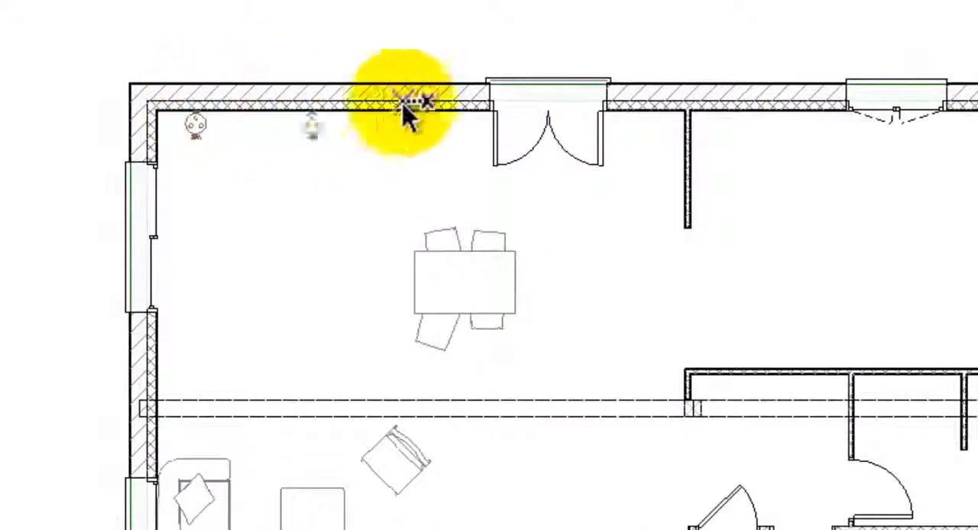
click(642, 107)
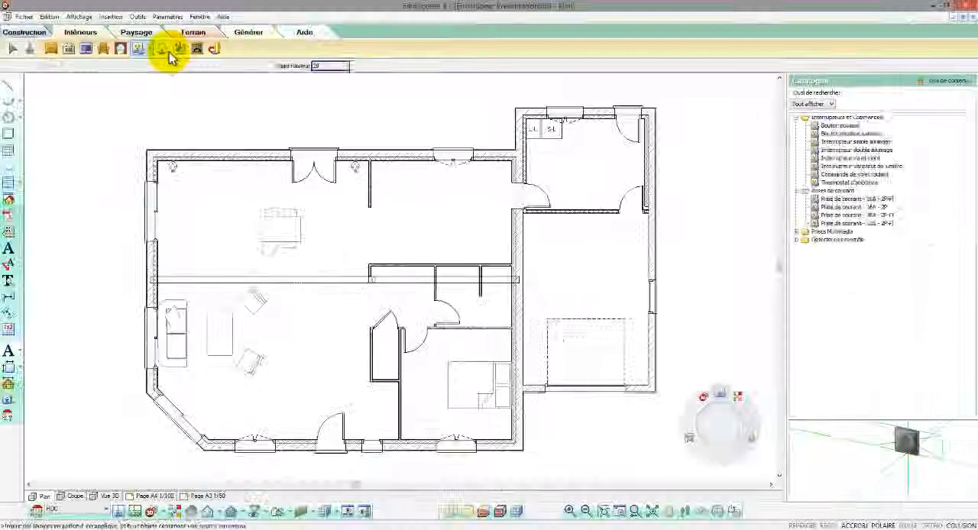
Place a Plafonier boule ceiling light above the living room's coffee table.
click(163, 49)
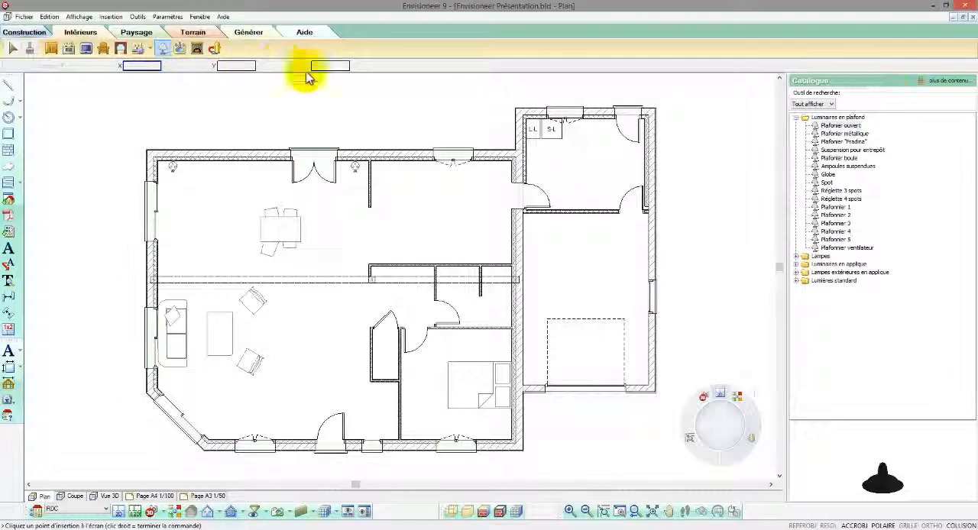
click(847, 142)
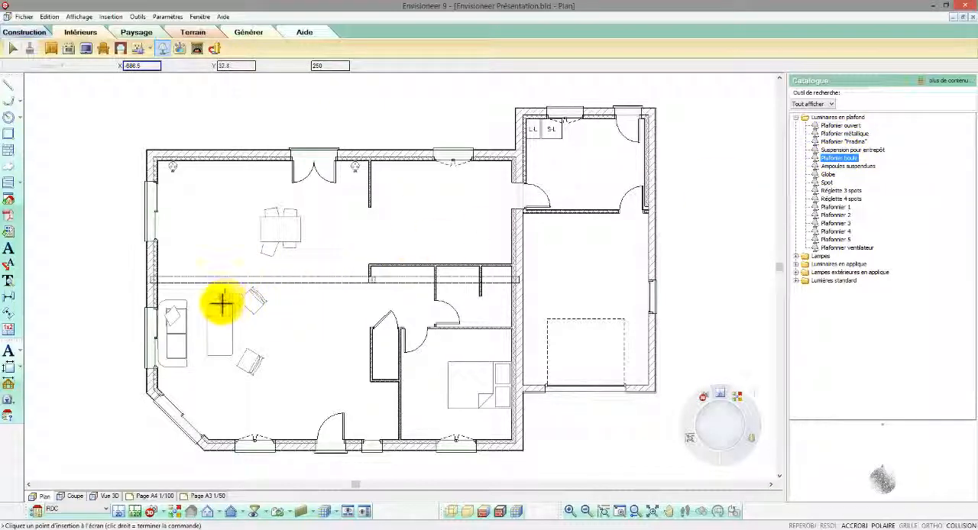
click(221, 332)
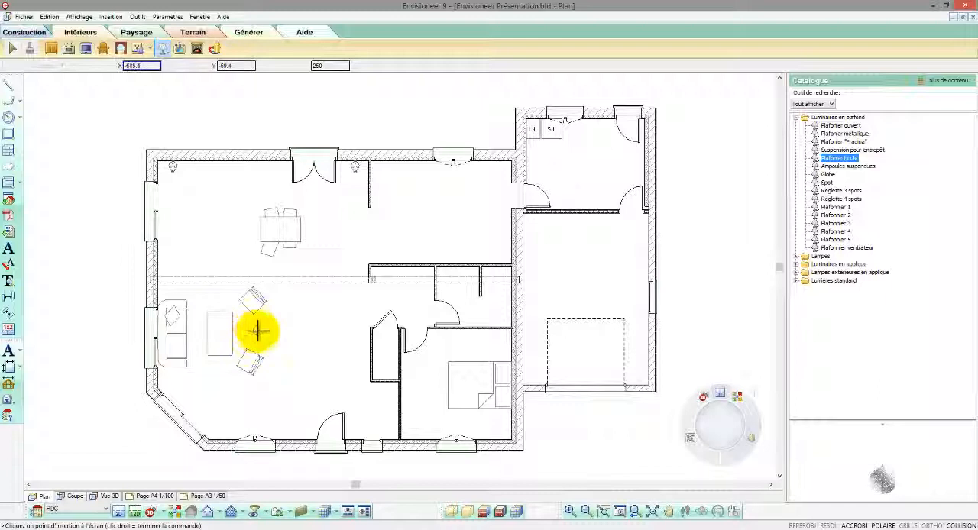
Insert the ceiling light between the living room's armchairs, with Interrupteur va et vient switches beside the entrance door and on the left wall.
click(258, 331)
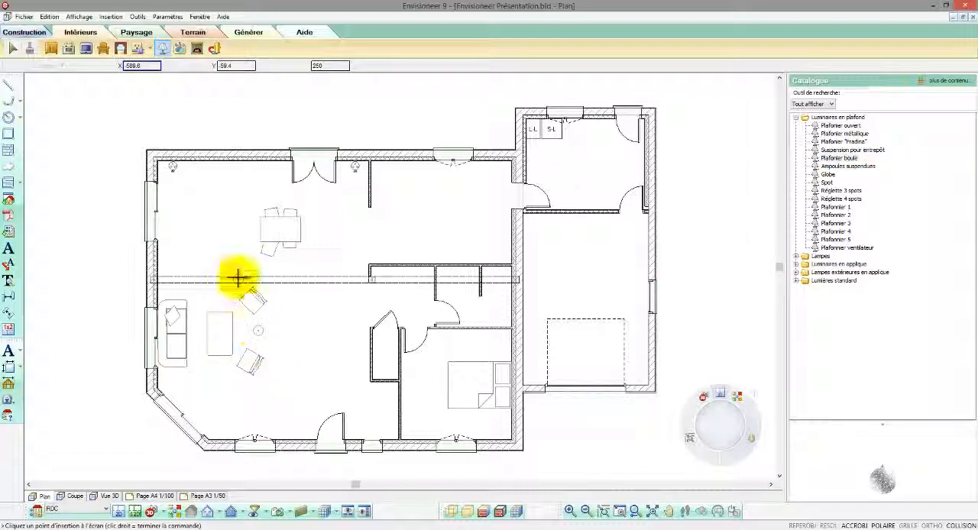
click(150, 51)
click(156, 68)
click(835, 143)
click(839, 157)
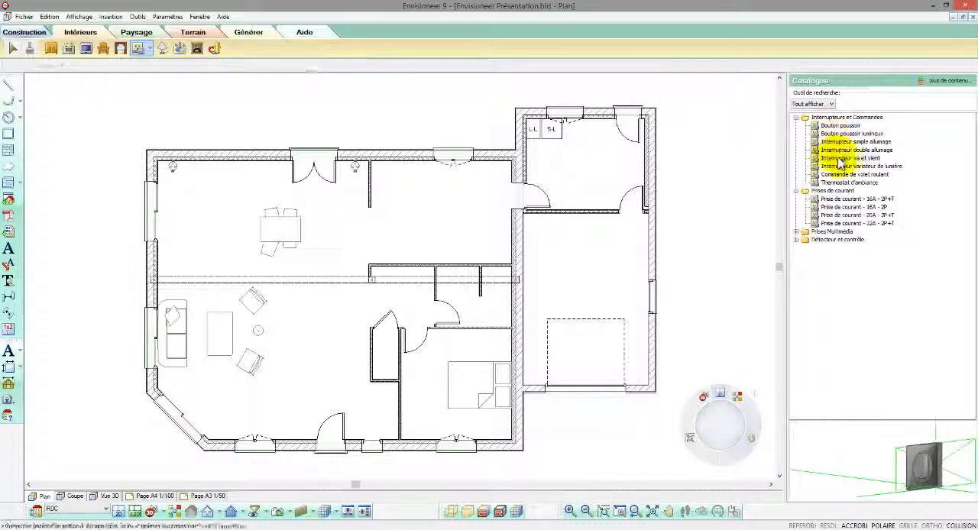
click(302, 444)
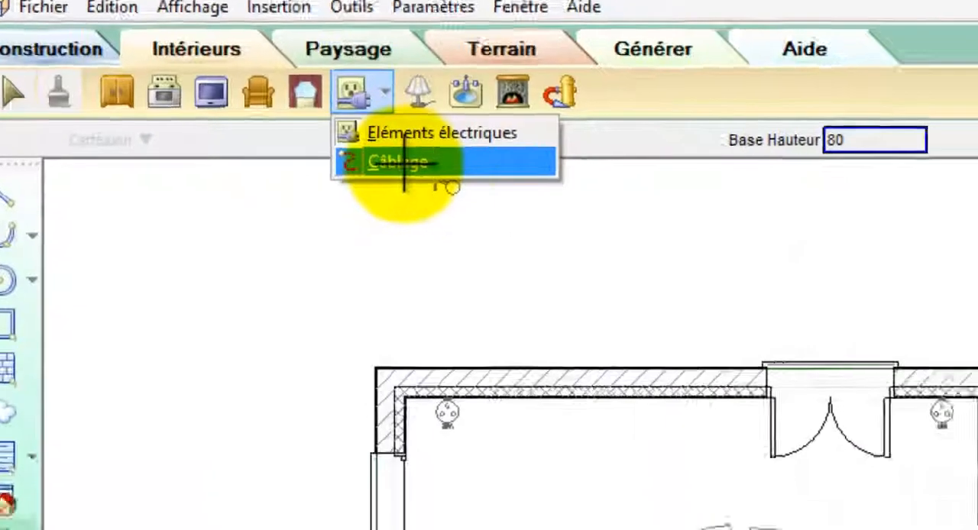
Wire the left wall's switch to the living room ceiling light and on to the switch beside the entrance door.
click(461, 218)
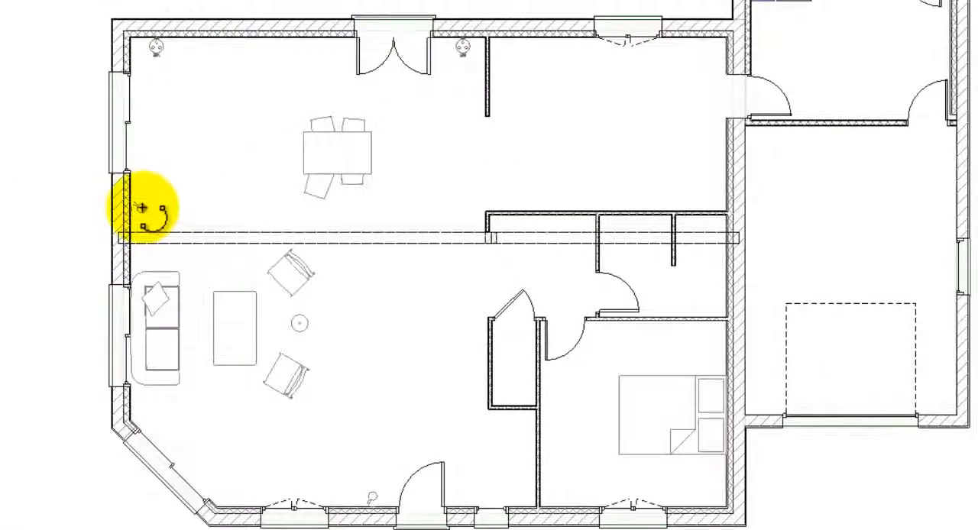
click(142, 208)
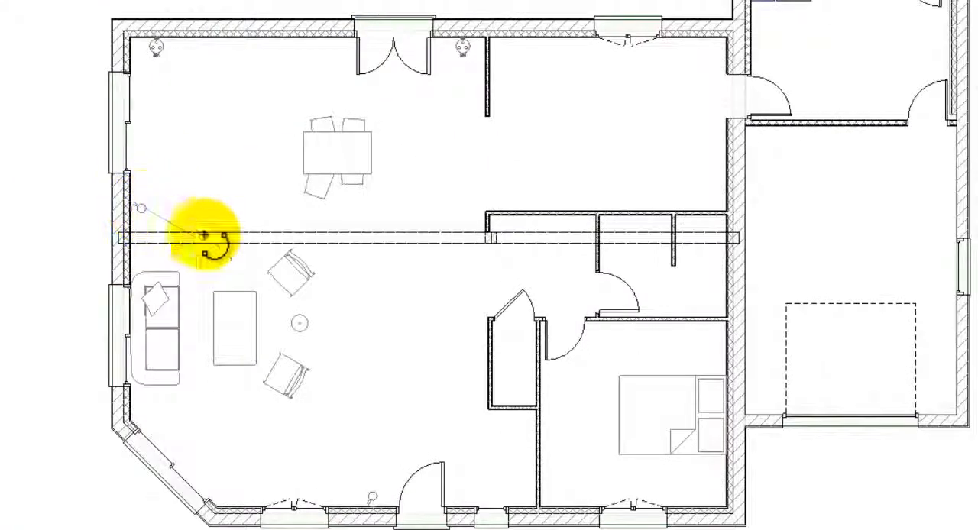
click(301, 327)
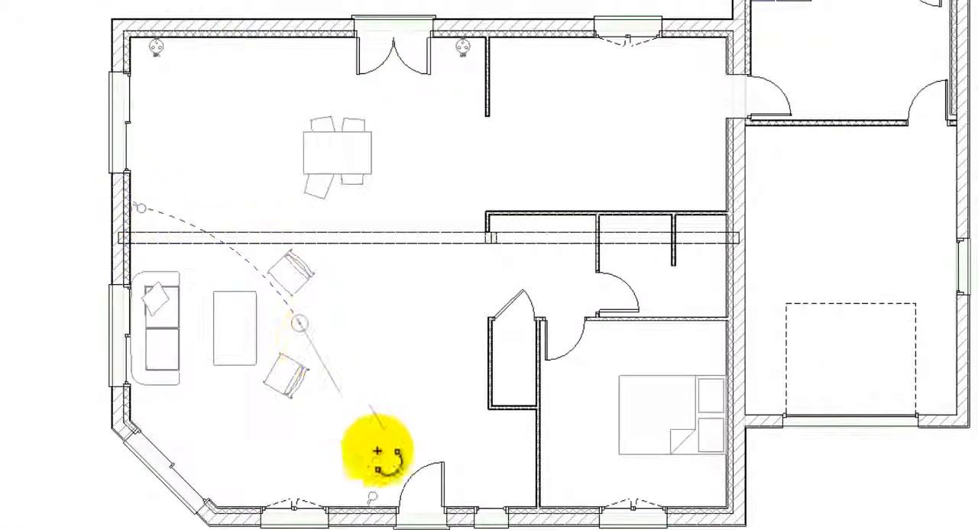
click(373, 498)
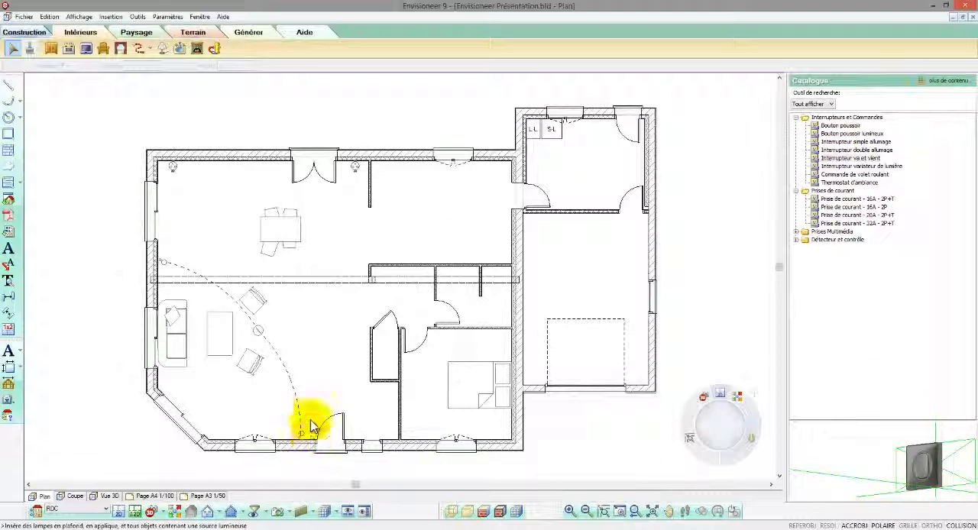
Place a Bloc toilette avec cuve in the small WC room with its tank against the lower wall.
click(181, 50)
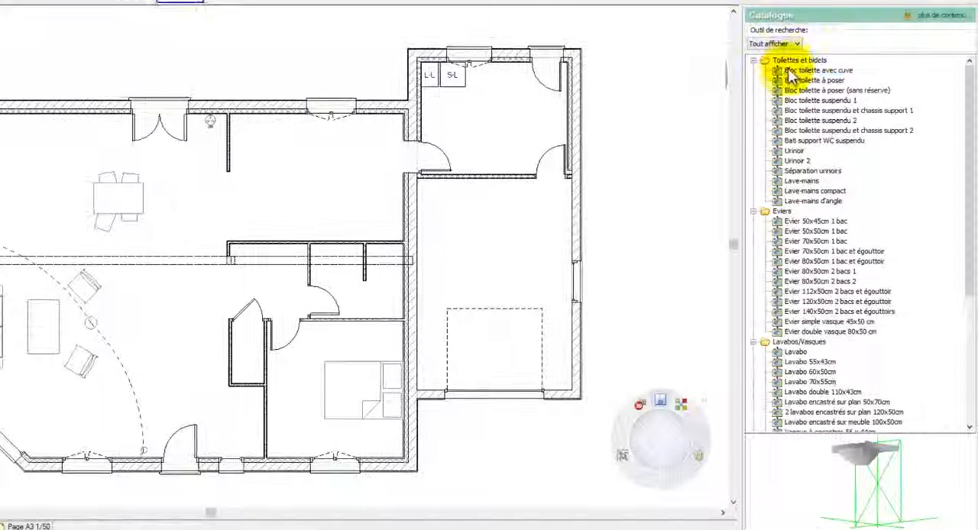
click(827, 127)
drag(895, 459, 833, 502)
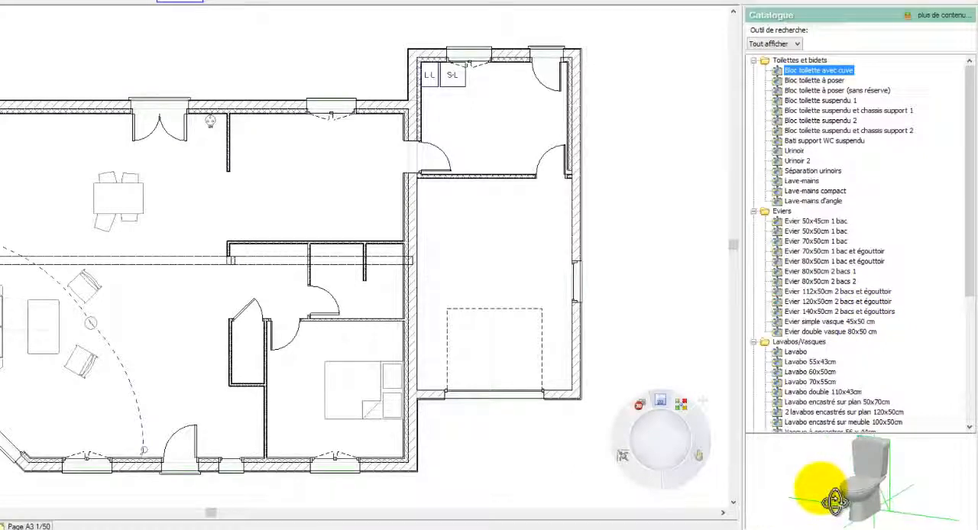
click(245, 366)
click(260, 361)
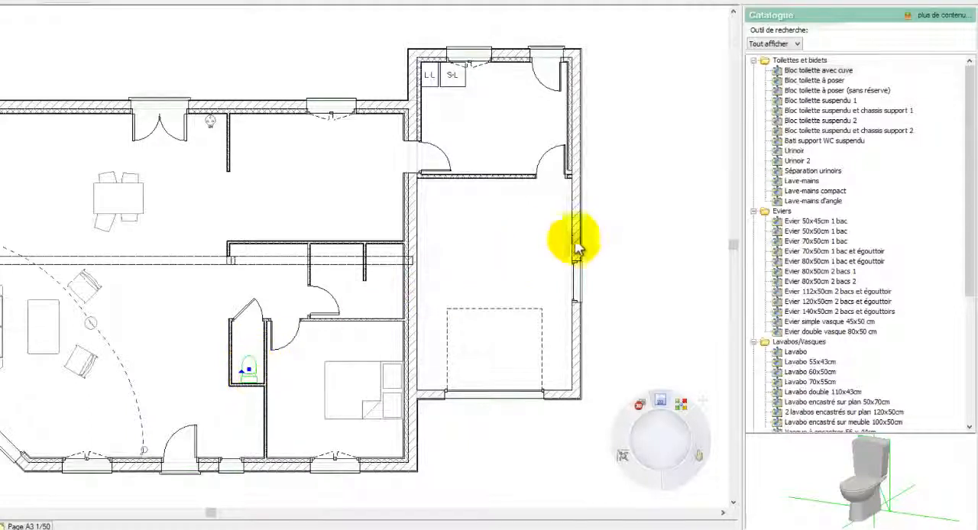
Place a Lavabo double 110x43cm against the bathroom's upper wall, left of the short partition.
click(792, 182)
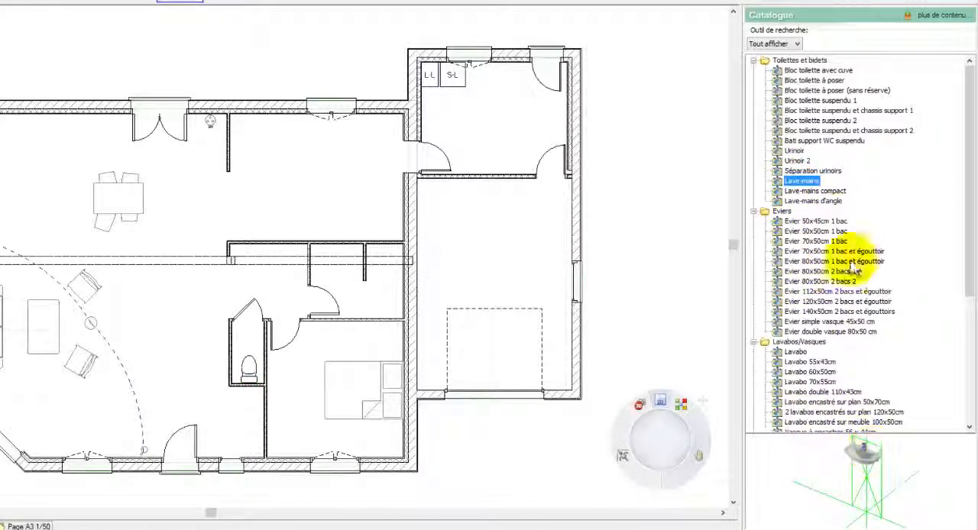
click(833, 221)
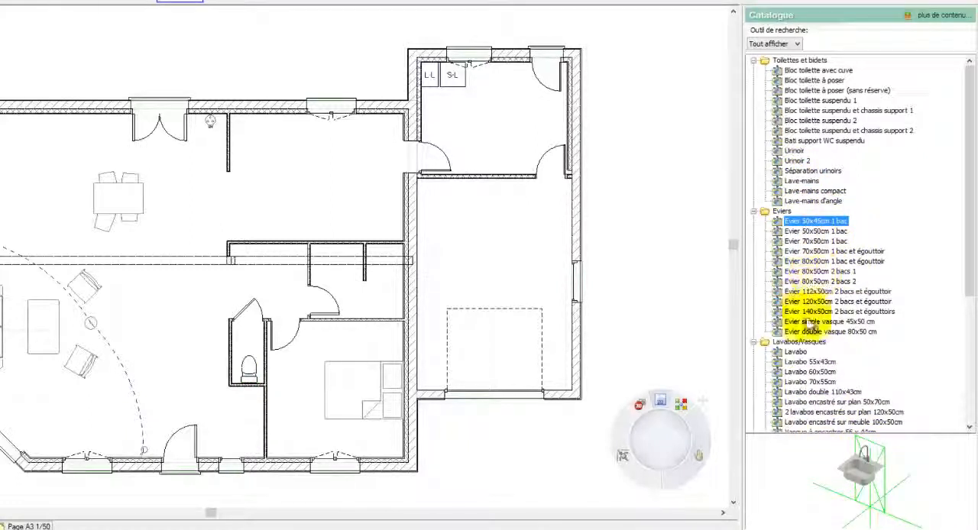
click(797, 352)
click(809, 383)
scroll(813, 360, down, 4)
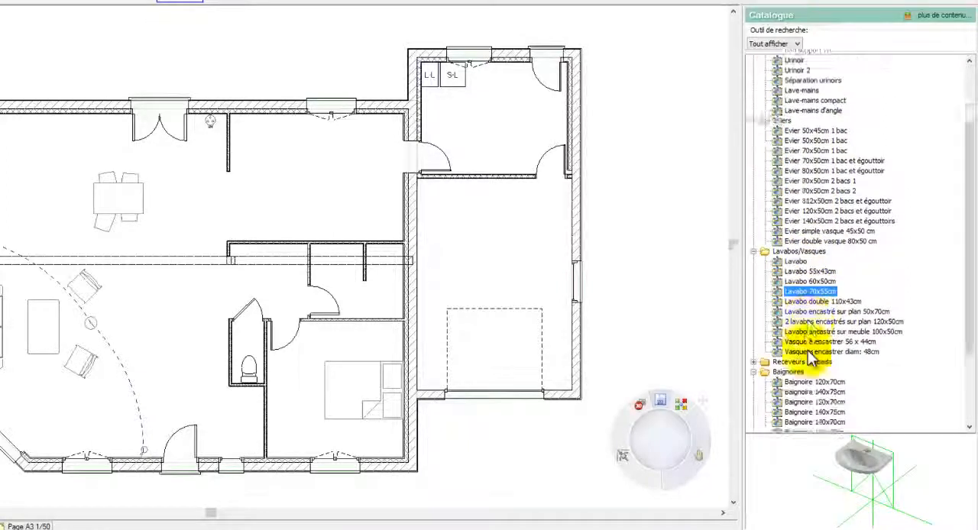
click(805, 272)
drag(805, 279, 341, 249)
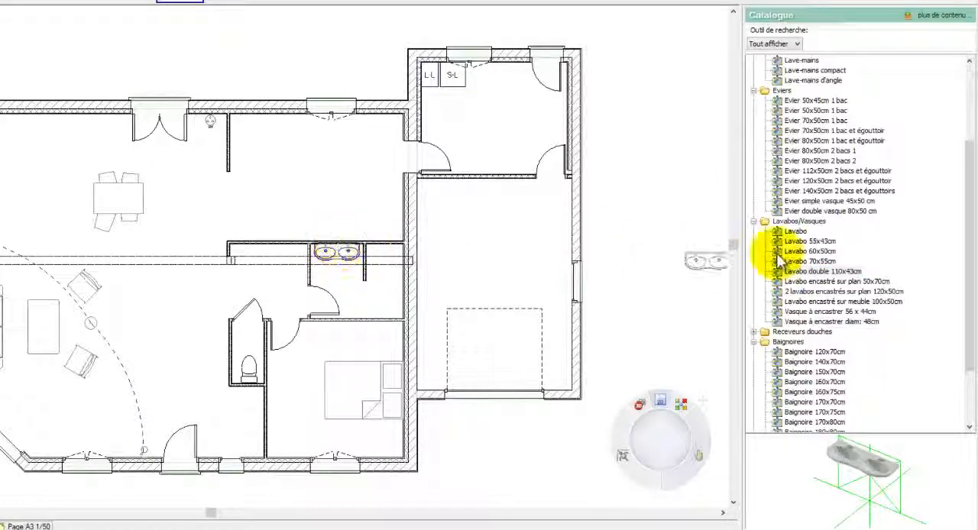
Place a Receveur de douche 90x90cm against the bathroom's right wall, beside the short partition, and end the insertion.
click(755, 331)
click(794, 342)
click(798, 353)
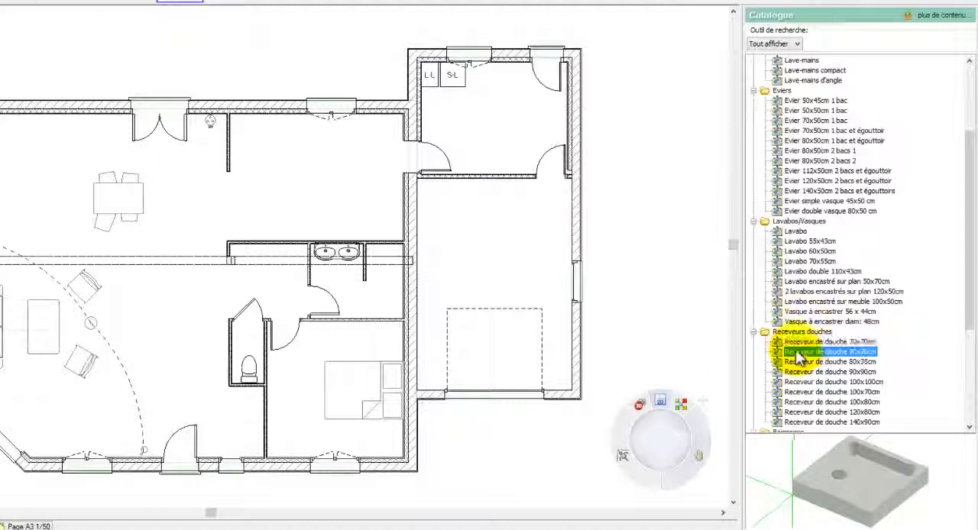
drag(805, 373, 371, 290)
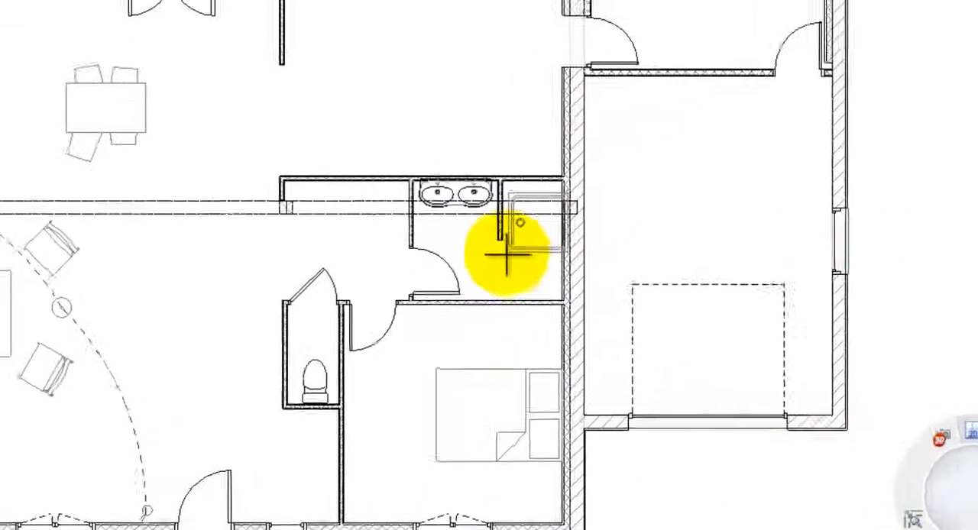
click(506, 256)
right_click(506, 256)
click(521, 266)
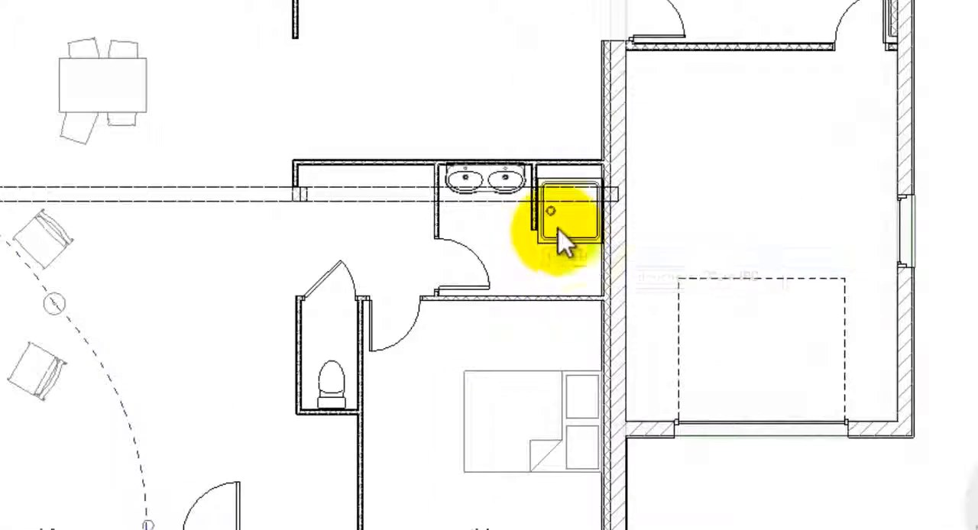
Move the shower tray so its upper-right corner fits into the bathroom's upper-right wall corner.
click(530, 200)
drag(571, 185, 589, 214)
scroll(616, 195, up, 2)
right_click(616, 199)
click(662, 299)
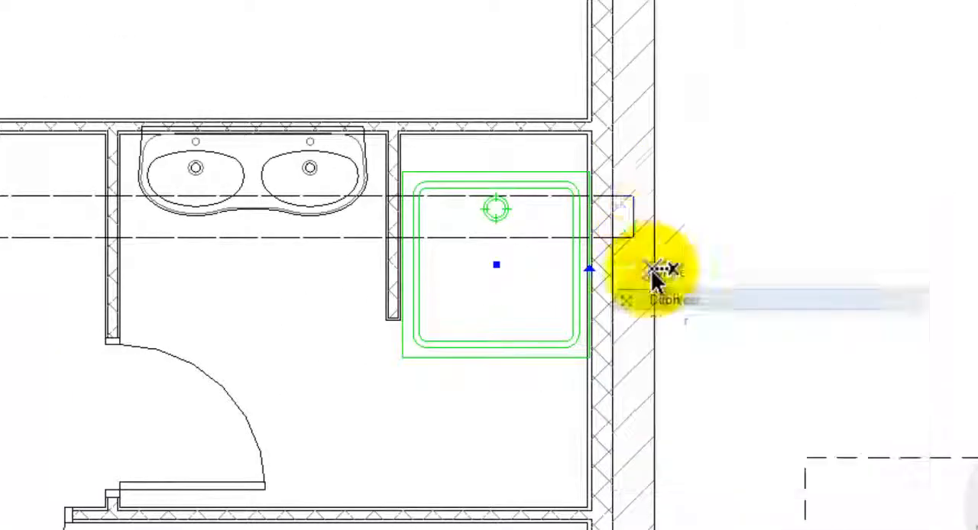
click(587, 137)
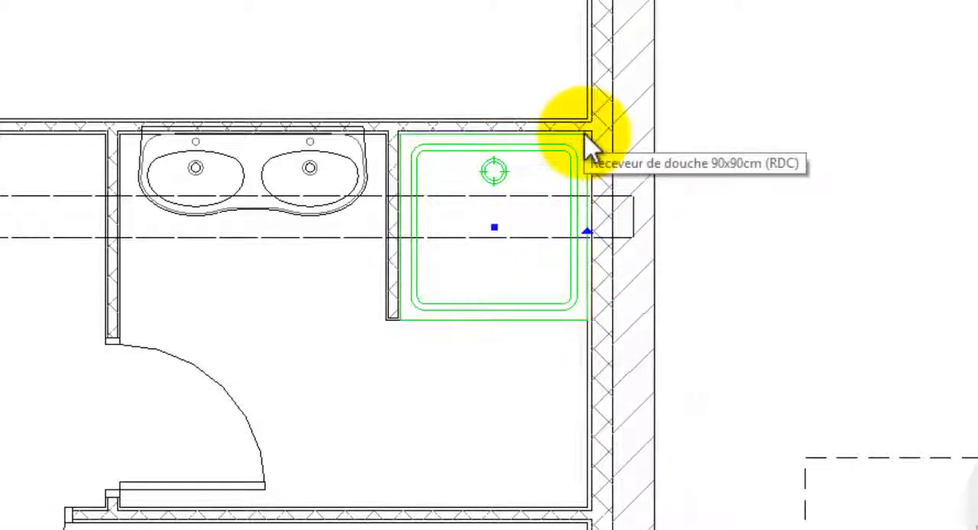
scroll(588, 145, down, 5)
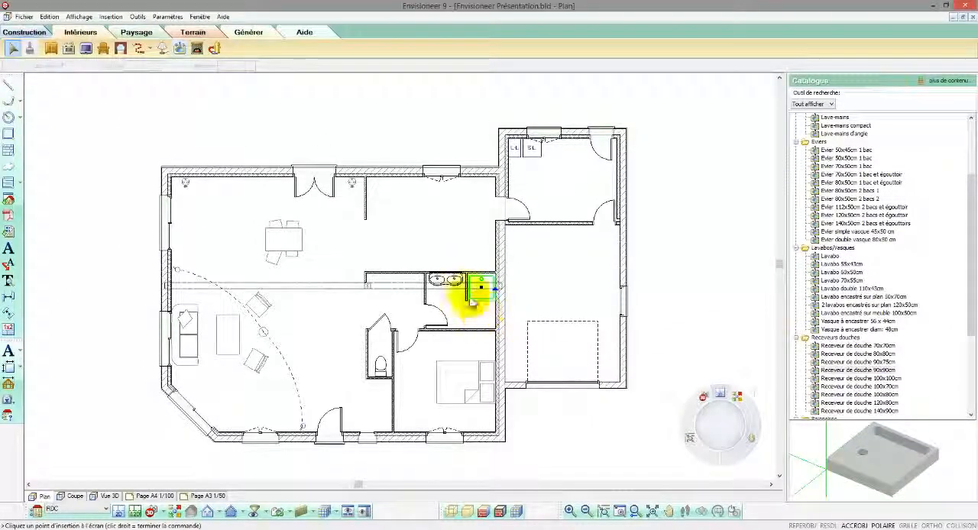
Compare fireplace models and place a Poêle-cheminée carrossé stove against the living room's left wall, above the sofa.
click(197, 49)
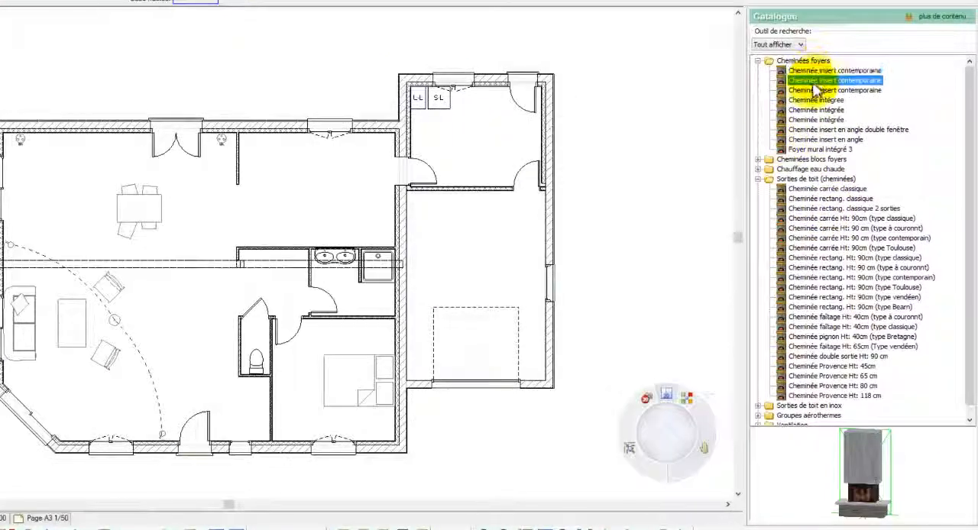
click(799, 189)
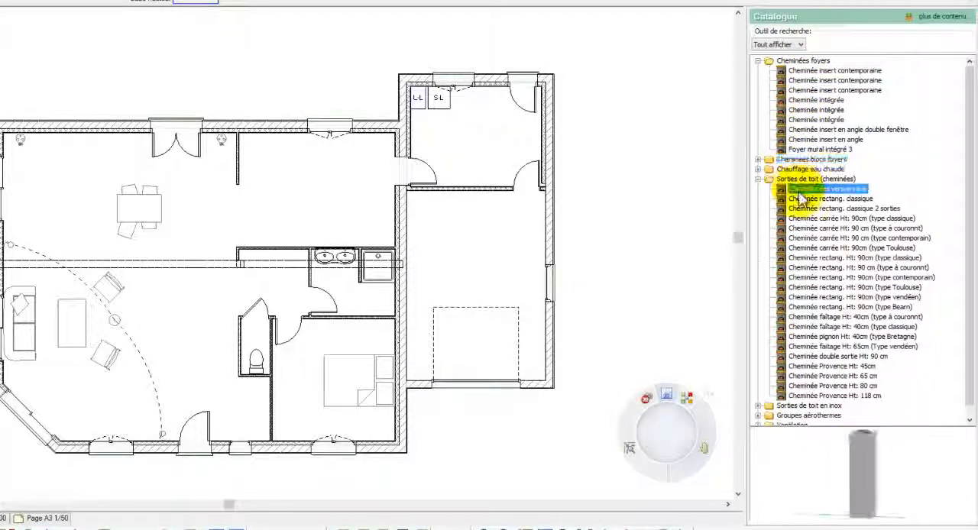
click(800, 90)
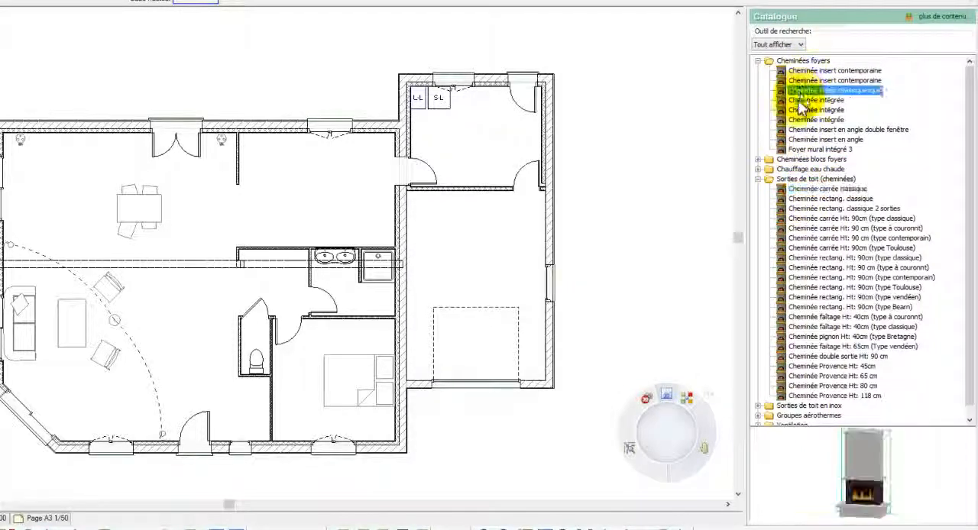
click(800, 102)
click(801, 140)
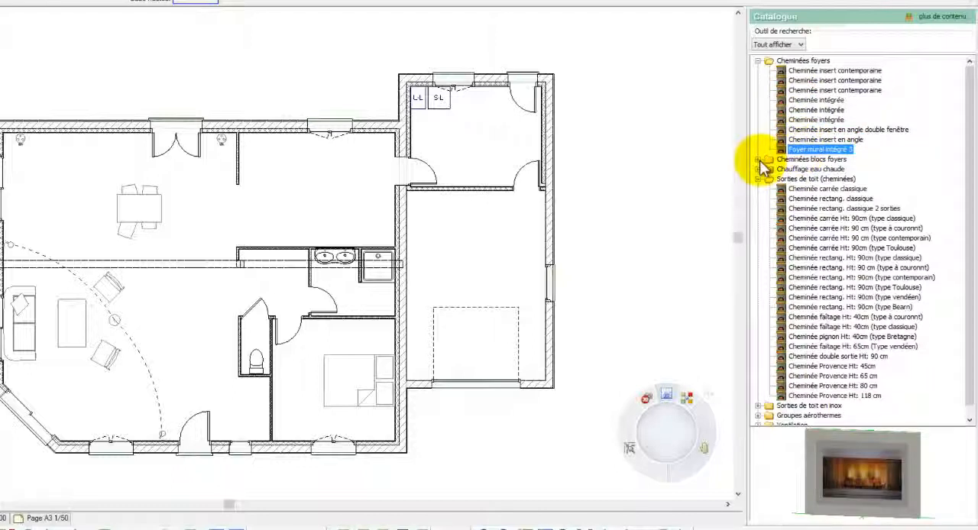
double_click(762, 161)
click(799, 170)
click(803, 180)
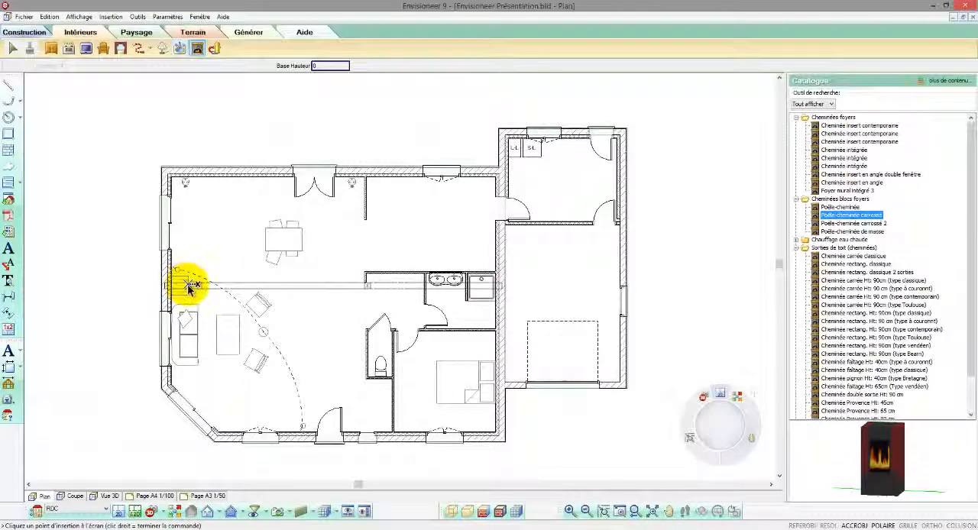
click(195, 298)
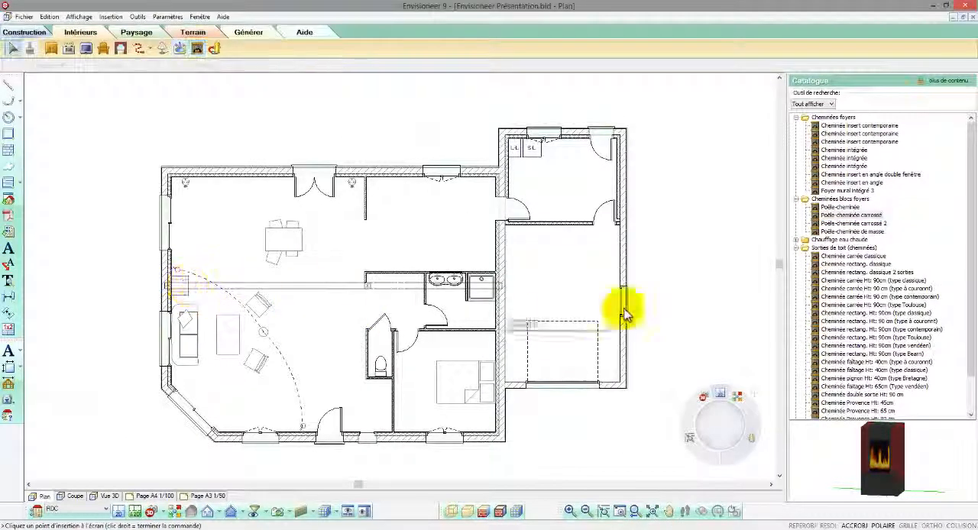
Examine the Pompe à chaleur 1u. and Pompe à chaleur 2u. models in the Groupes aérothermes catalogue category.
scroll(971, 233, down, 2)
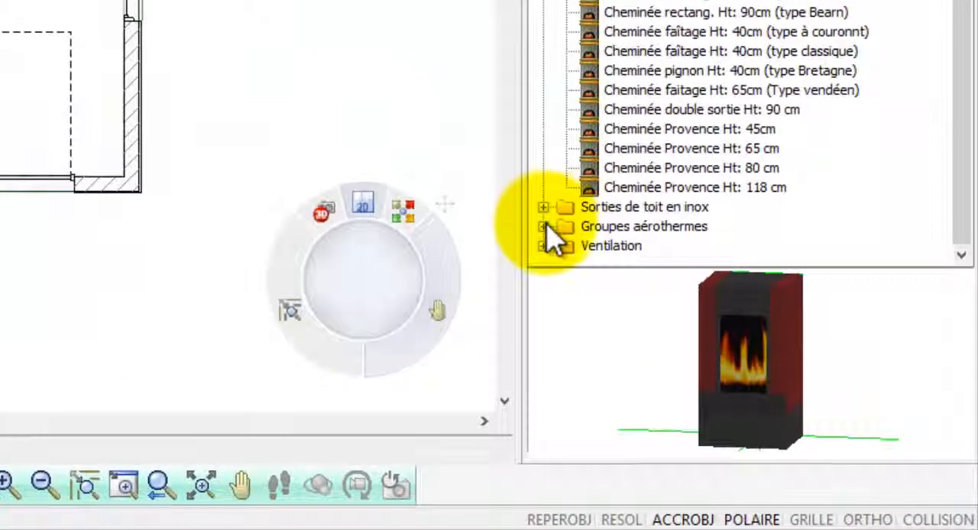
click(547, 227)
click(621, 232)
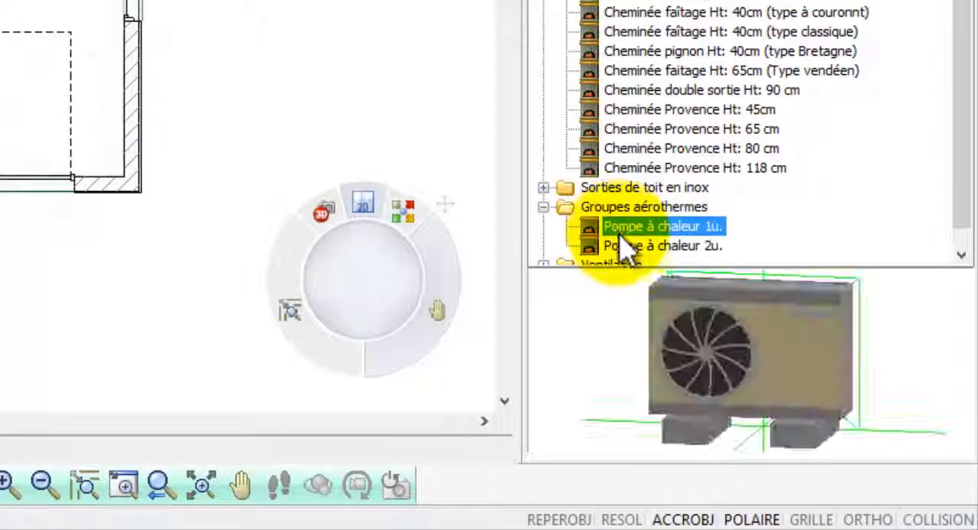
click(623, 247)
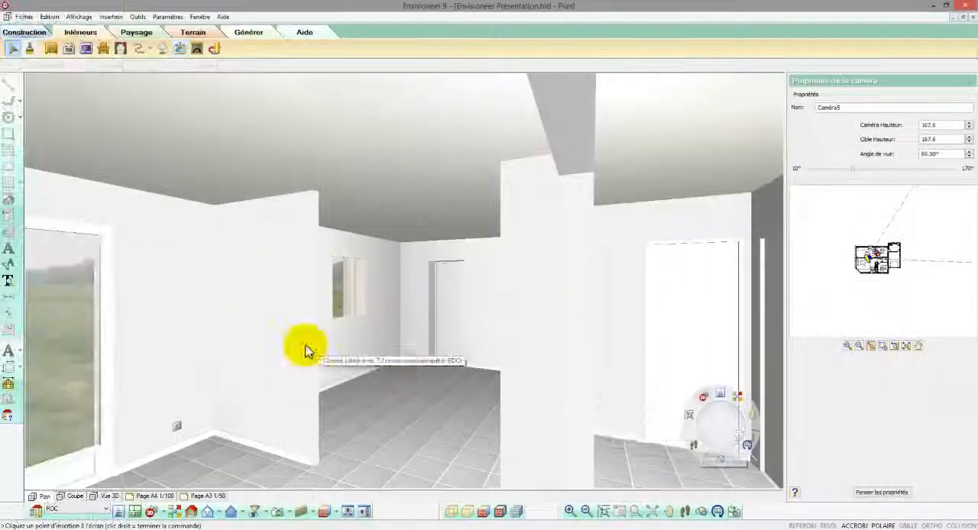
Set the top of the short partition beside the kitchen to Niveau réel with a fixed height of 120.
right_click(305, 348)
click(328, 376)
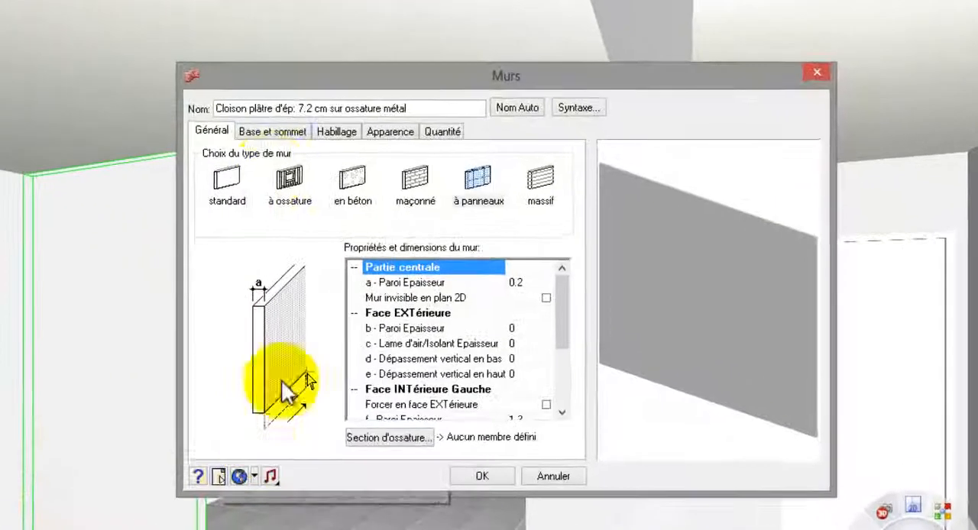
click(264, 146)
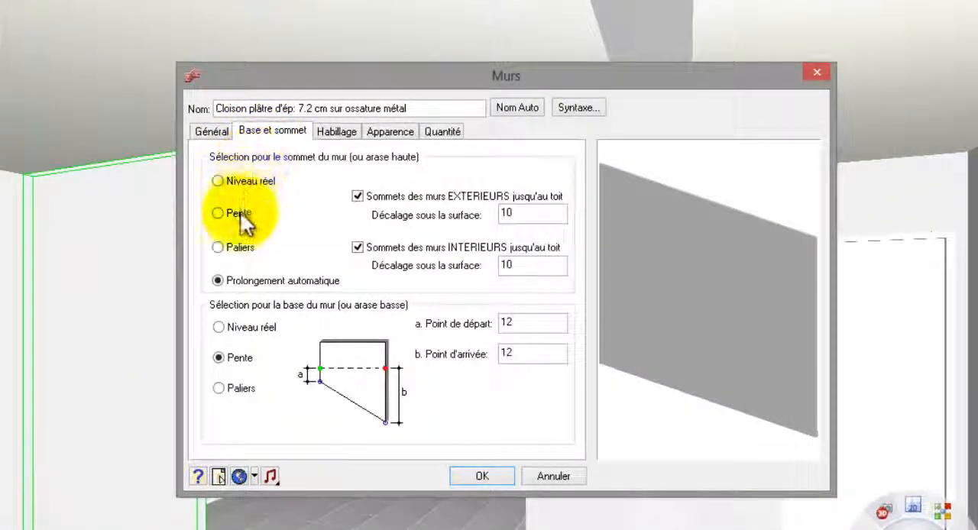
click(236, 185)
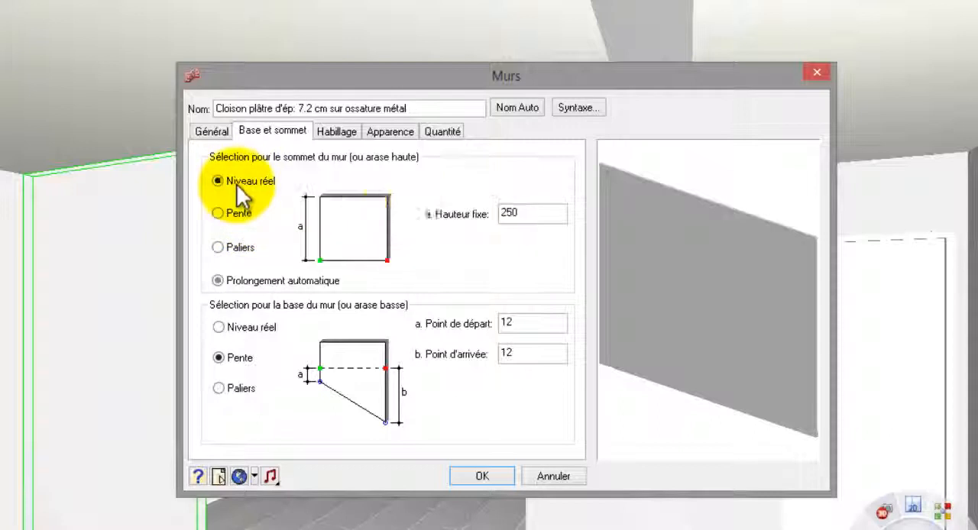
double_click(509, 213)
text(120)
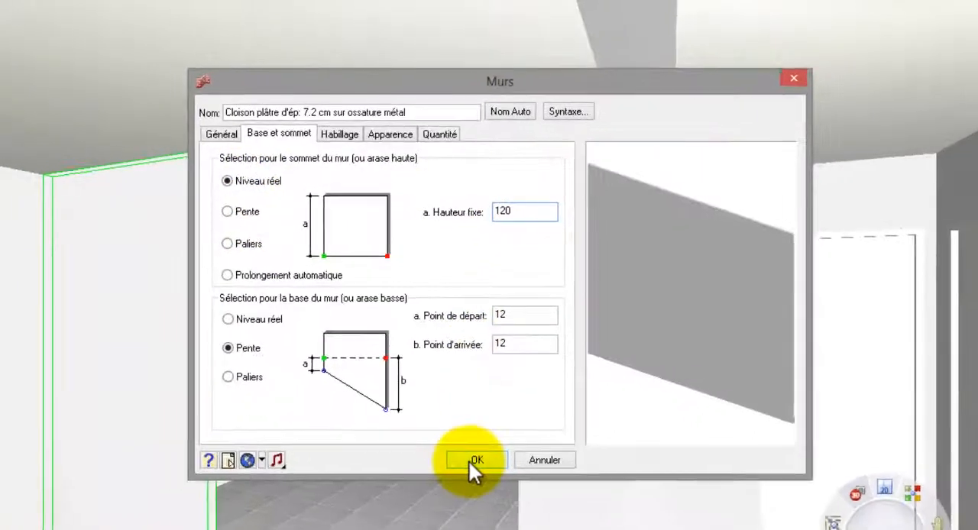
click(471, 460)
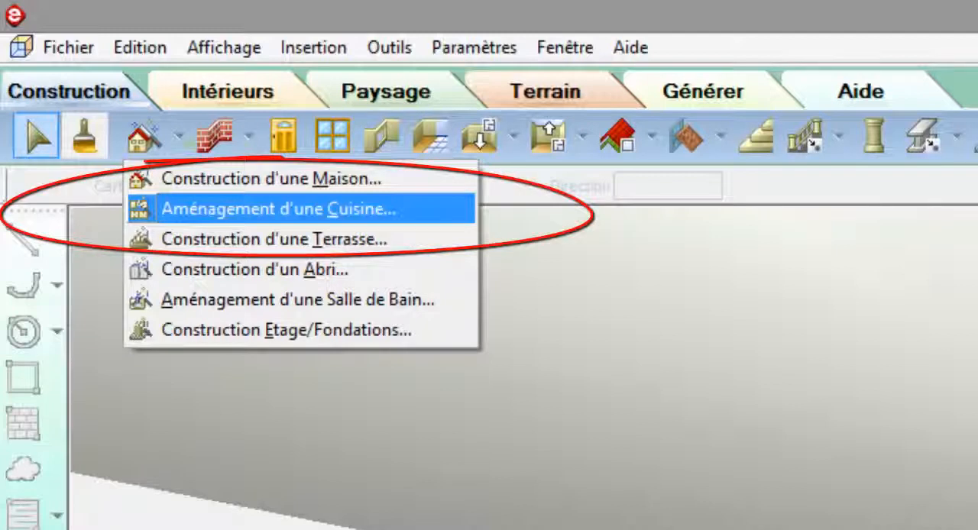
Start the kitchen layout assistant with the Plan disposé en couloir, with refrigerator left of the sink on one wall and the hob opposite.
click(220, 210)
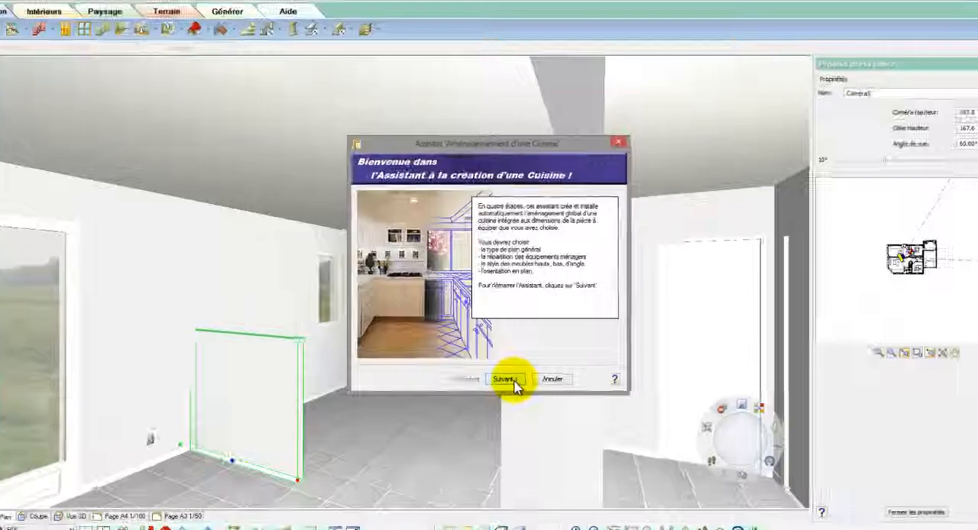
click(506, 371)
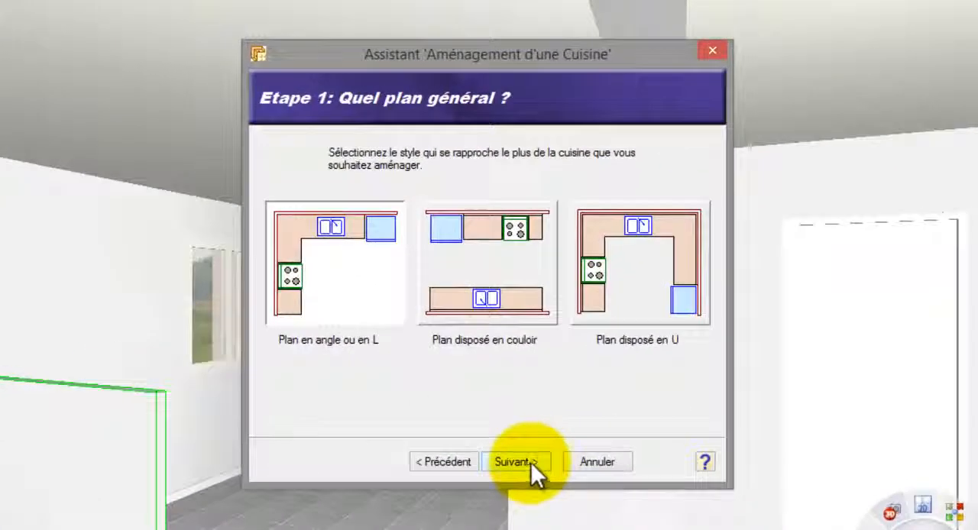
click(481, 300)
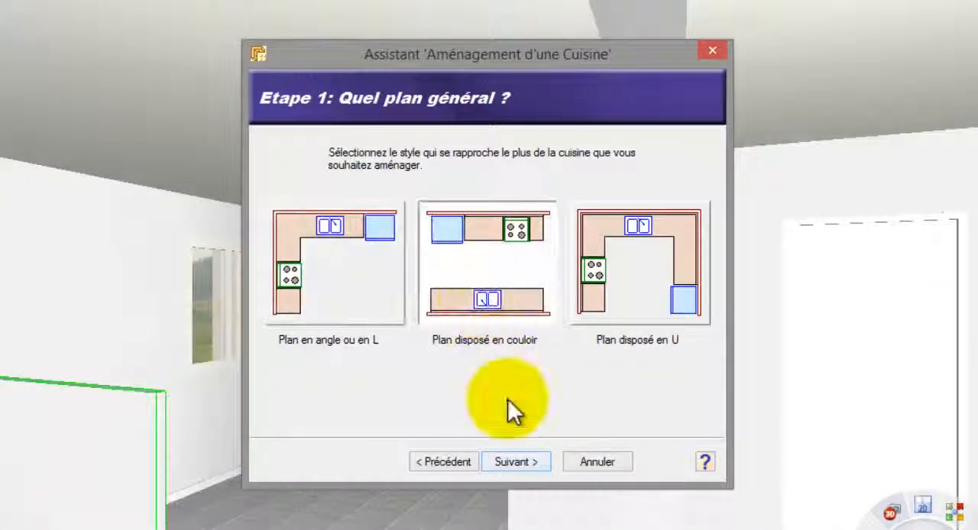
click(523, 460)
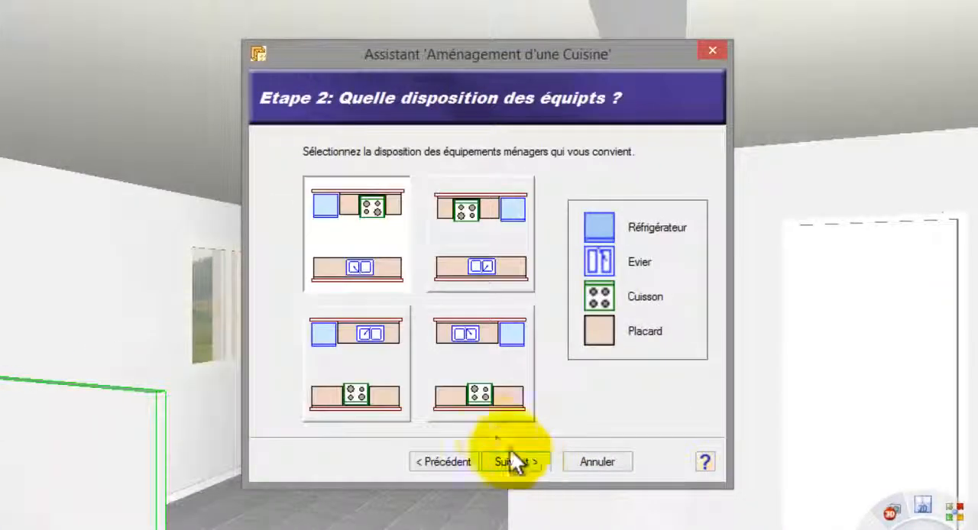
click(390, 359)
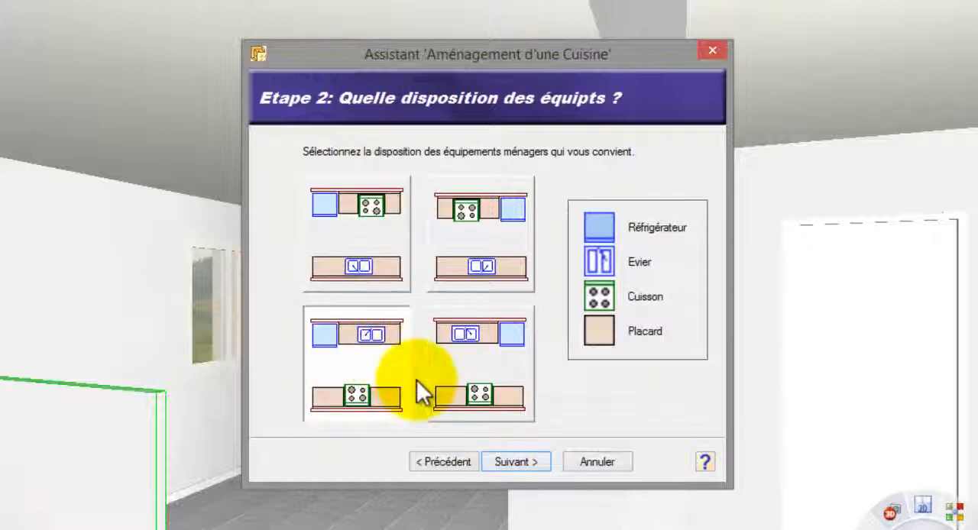
click(517, 463)
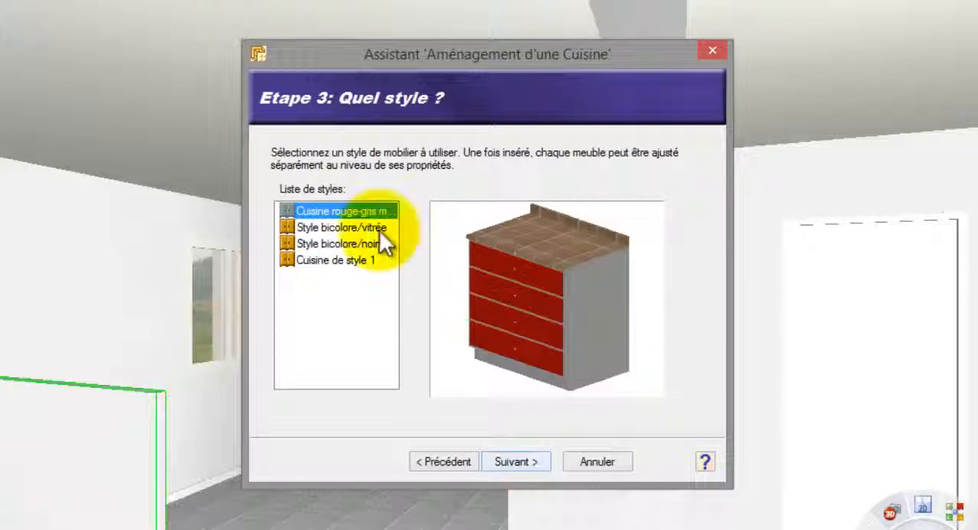
Choose the Cuisine rouge-gris style, keep the first orientation with the refrigerator and sink along the upper wall, and place the layout in the kitchen.
click(380, 229)
click(385, 212)
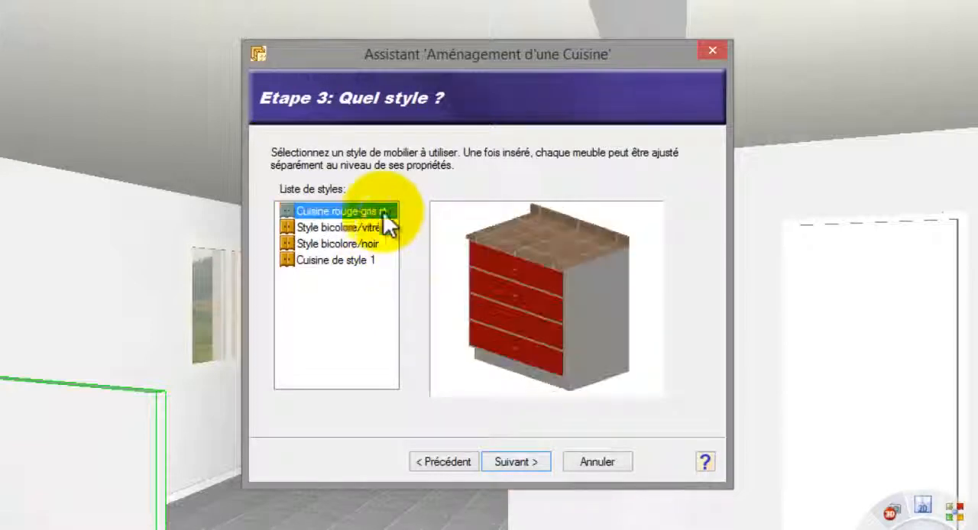
click(522, 460)
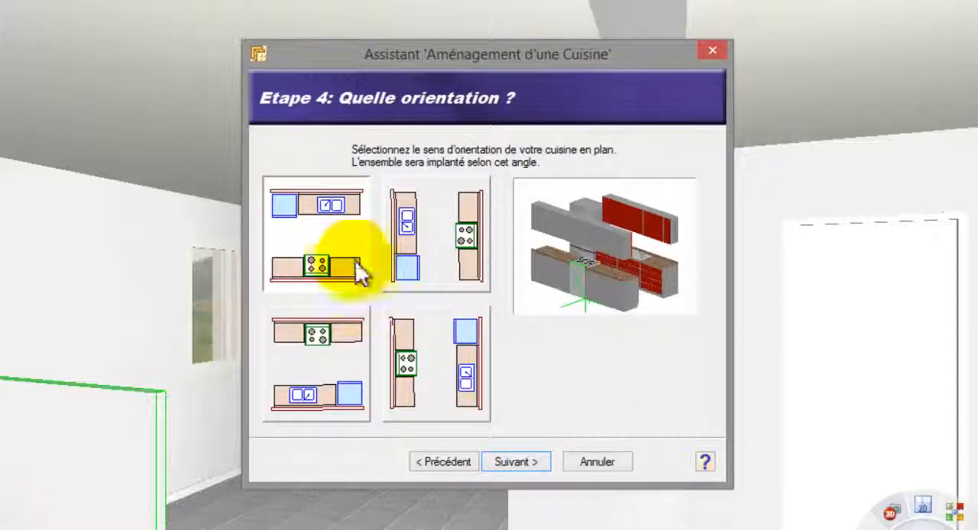
click(520, 461)
click(522, 460)
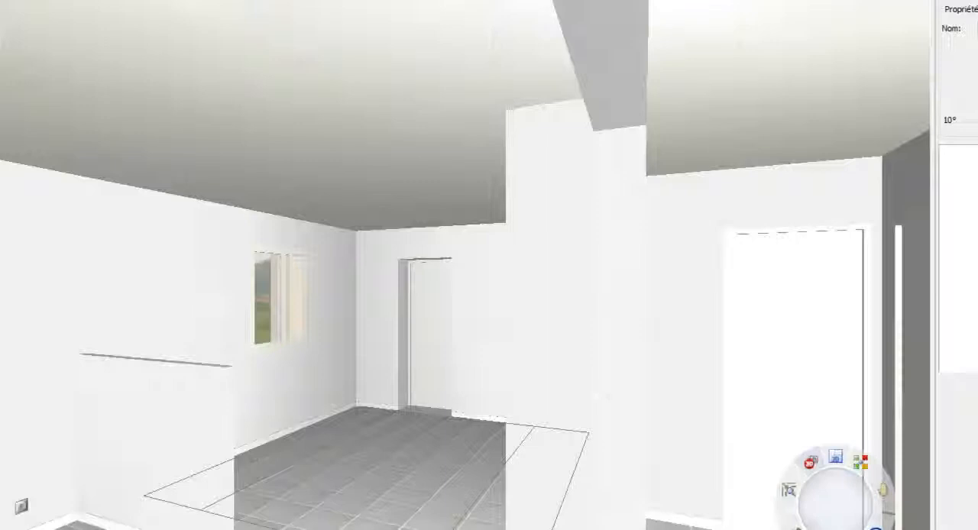
click(559, 307)
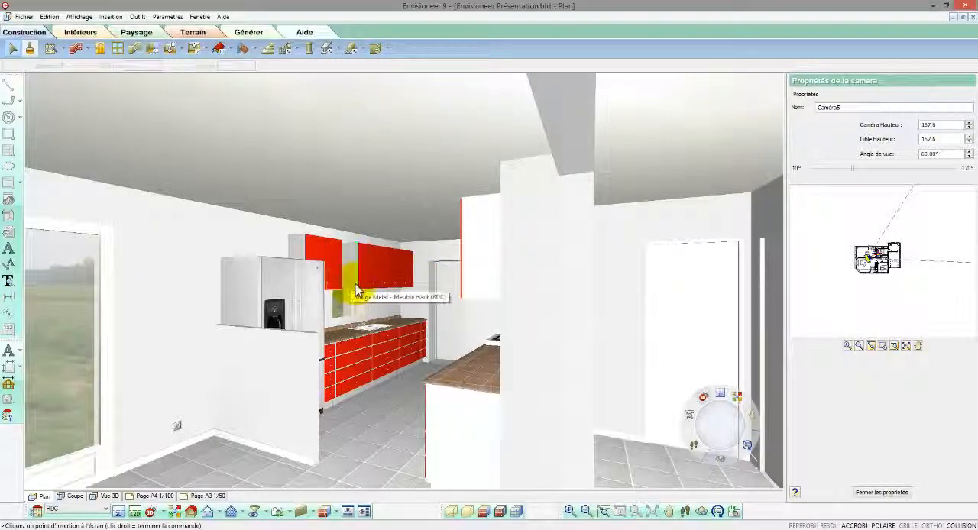
Delete the wall cabinet covering the kitchen window and change the base cabinet nearest the refrigerator to type 4.
key(Delete)
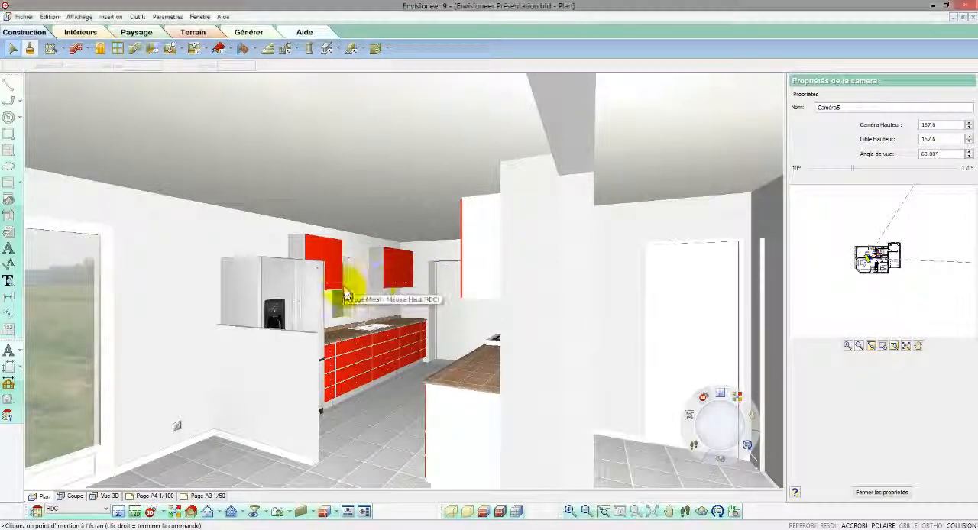
click(349, 352)
right_click(349, 351)
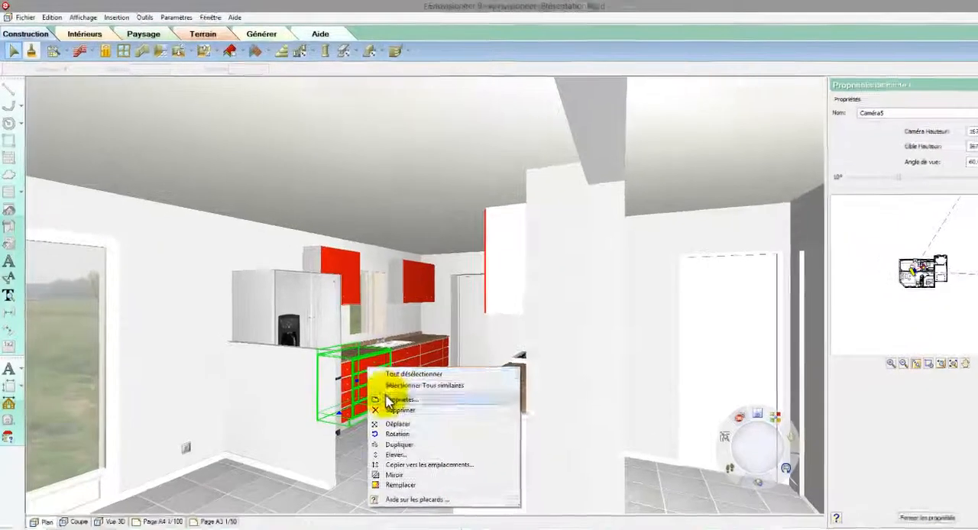
click(397, 400)
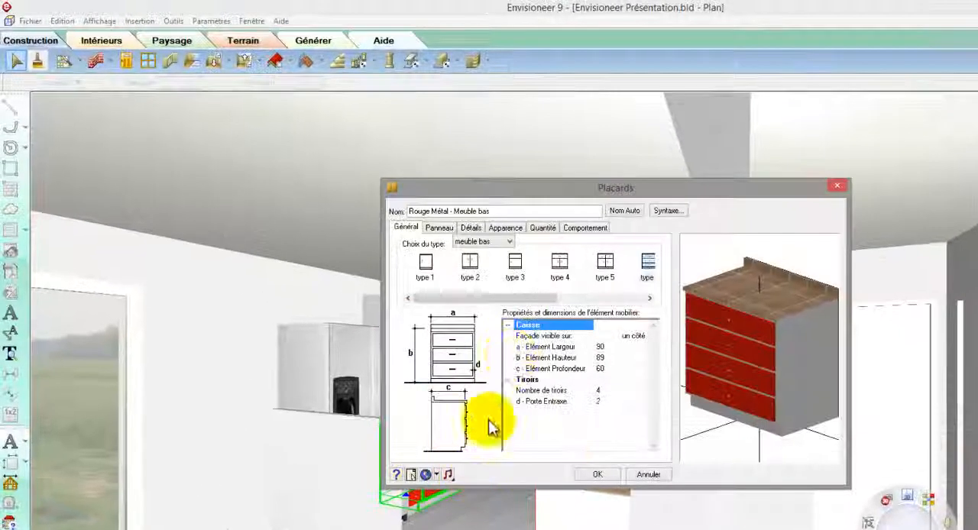
click(470, 268)
click(558, 263)
click(595, 475)
Apply the vitrage 2 glazed door style to the wall cabinets on both sides of the kitchen window together.
click(419, 320)
shift+click(422, 318)
shift+click(493, 333)
shift+click(516, 341)
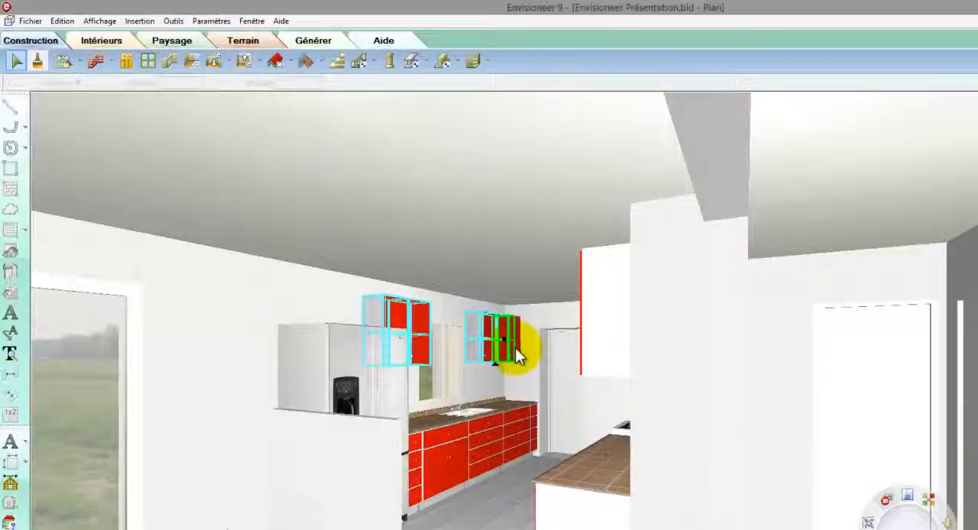
right_click(520, 352)
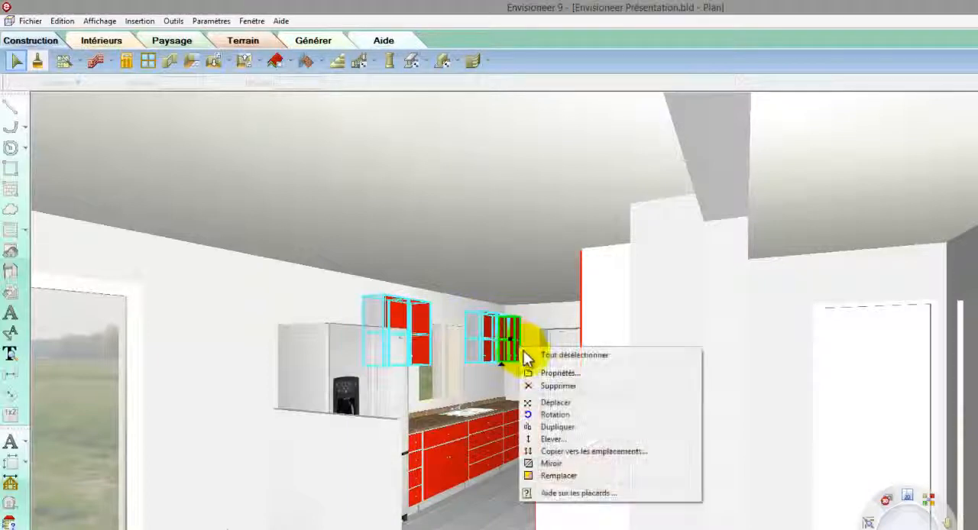
click(545, 374)
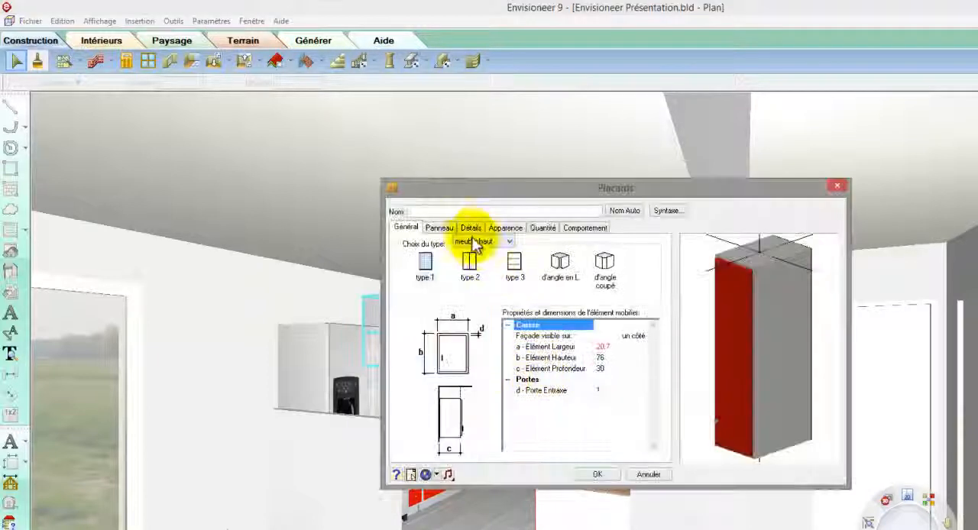
click(449, 229)
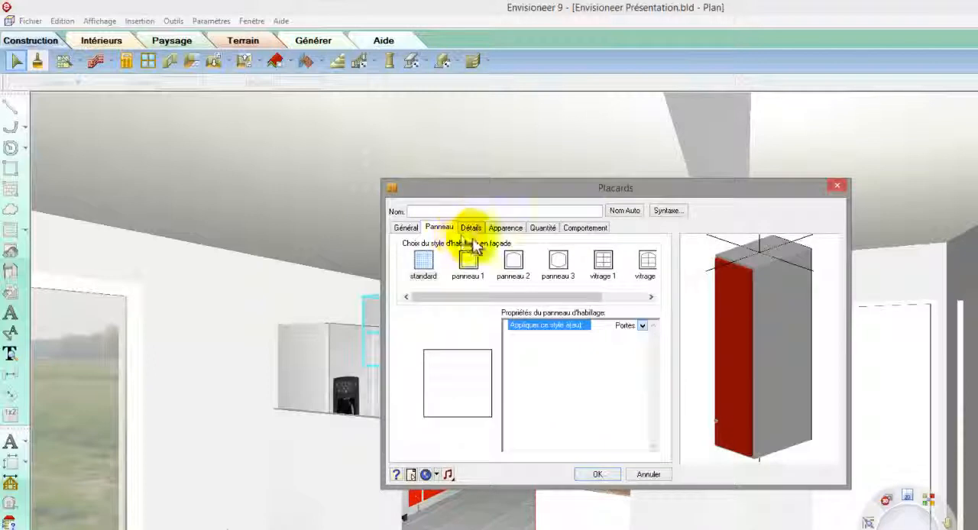
click(558, 262)
click(647, 262)
mouse_move(787, 344)
mouse_down()
mouse_move(797, 349)
mouse_move(785, 348)
mouse_up()
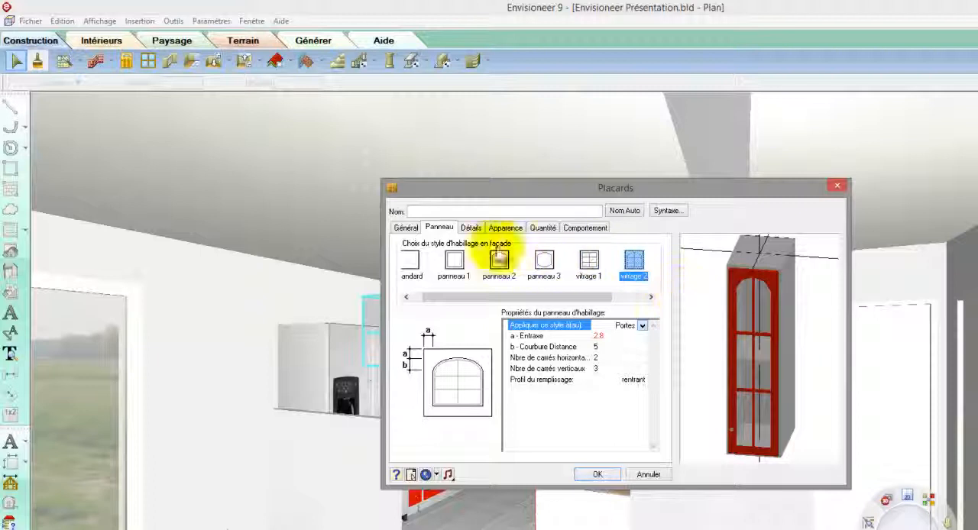
click(473, 234)
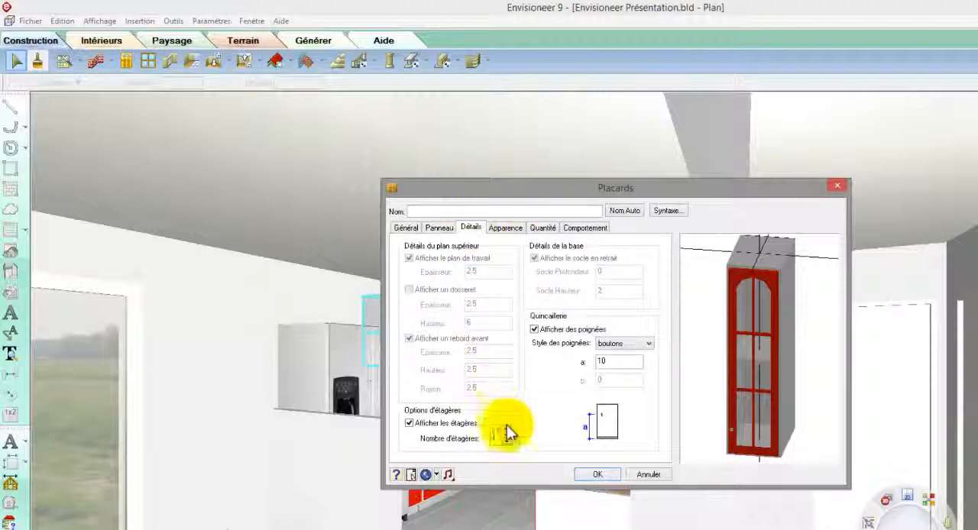
drag(719, 411, 732, 421)
click(600, 474)
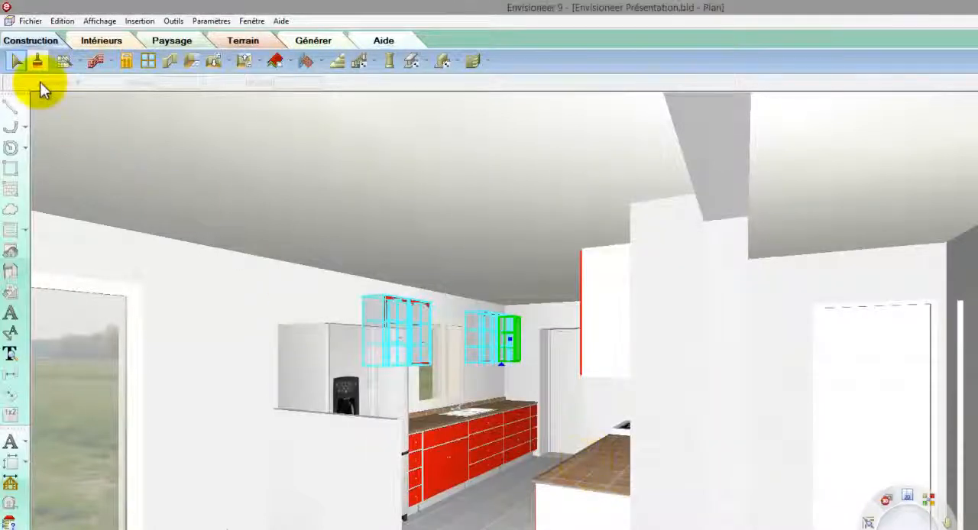
click(17, 61)
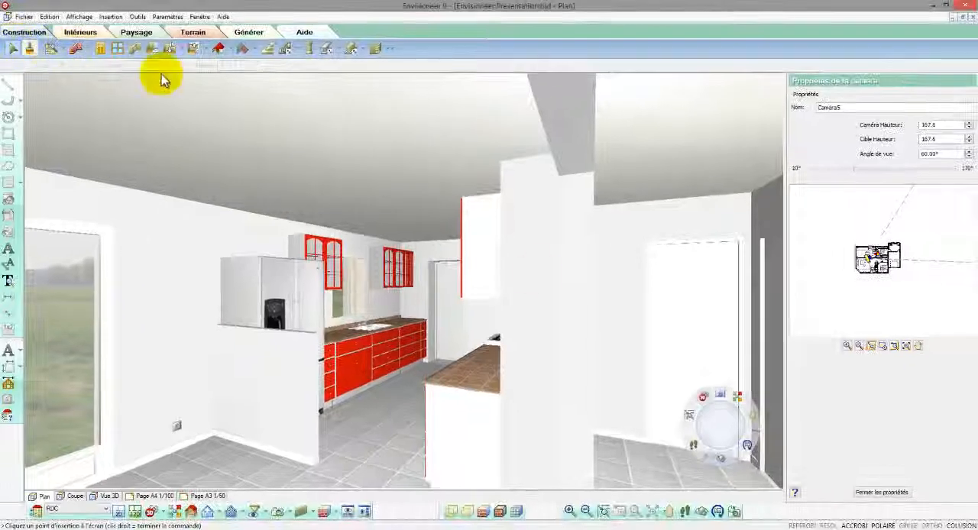
Set the light output percentage of the living room's Plafonier boule pendant lamp to 100.
click(685, 511)
mouse_move(388, 417)
mouse_down()
mouse_move(494, 400)
mouse_move(546, 408)
mouse_move(553, 419)
mouse_move(485, 432)
mouse_move(495, 445)
mouse_move(484, 405)
mouse_move(402, 413)
mouse_up()
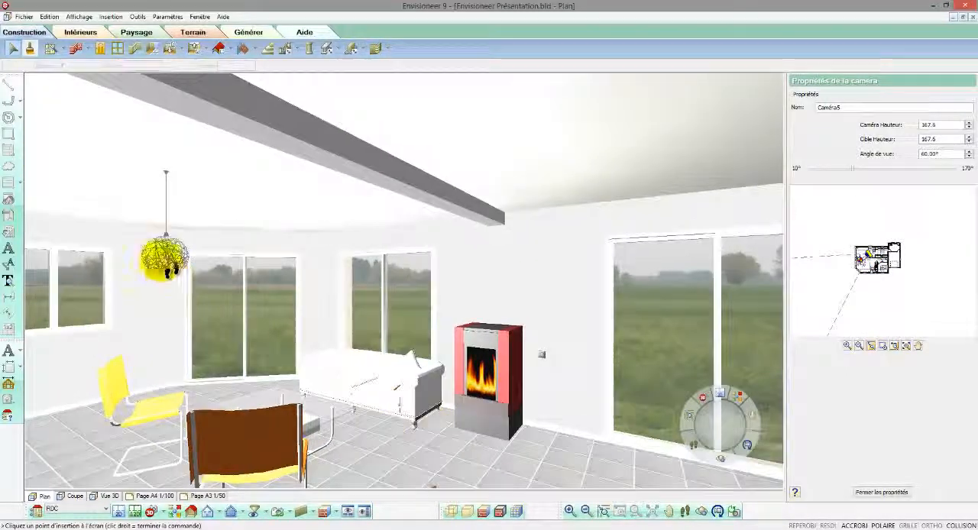
drag(169, 231, 185, 164)
right_click(184, 164)
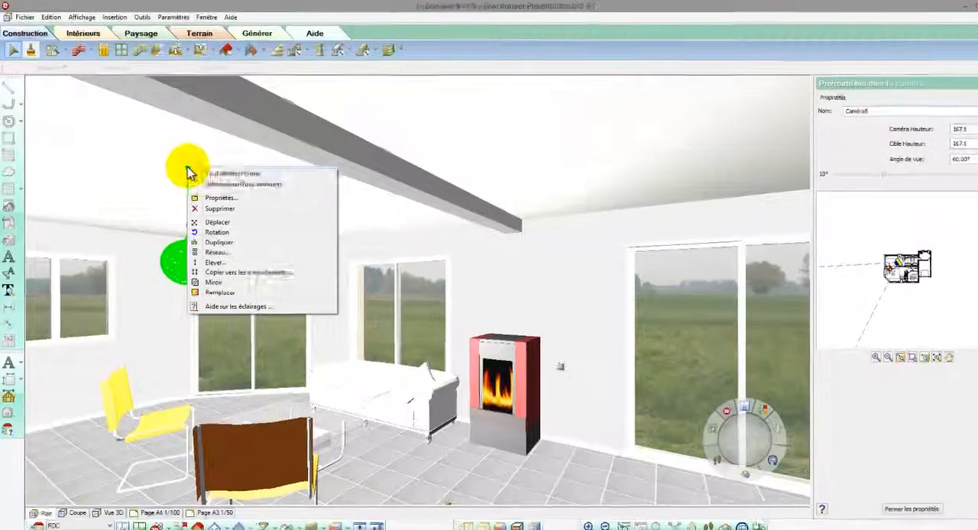
click(211, 196)
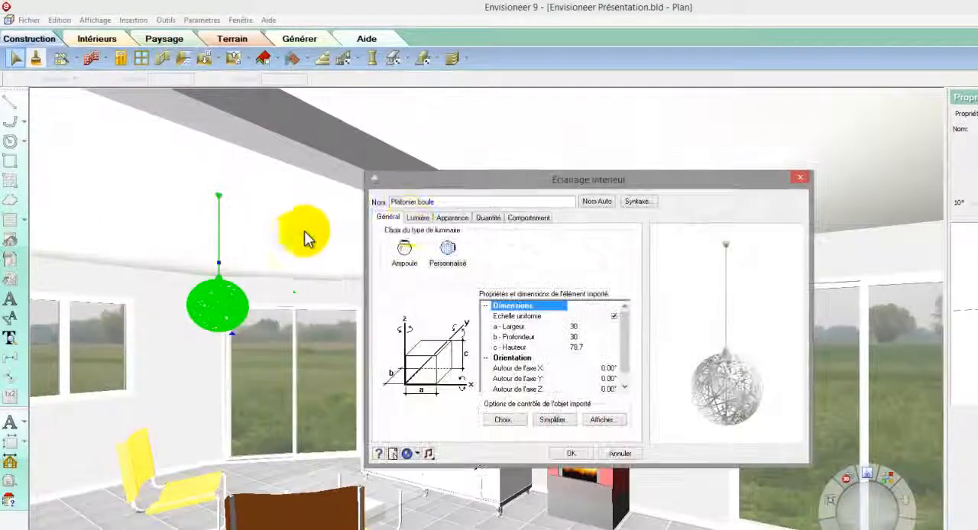
click(418, 218)
drag(477, 237, 439, 243)
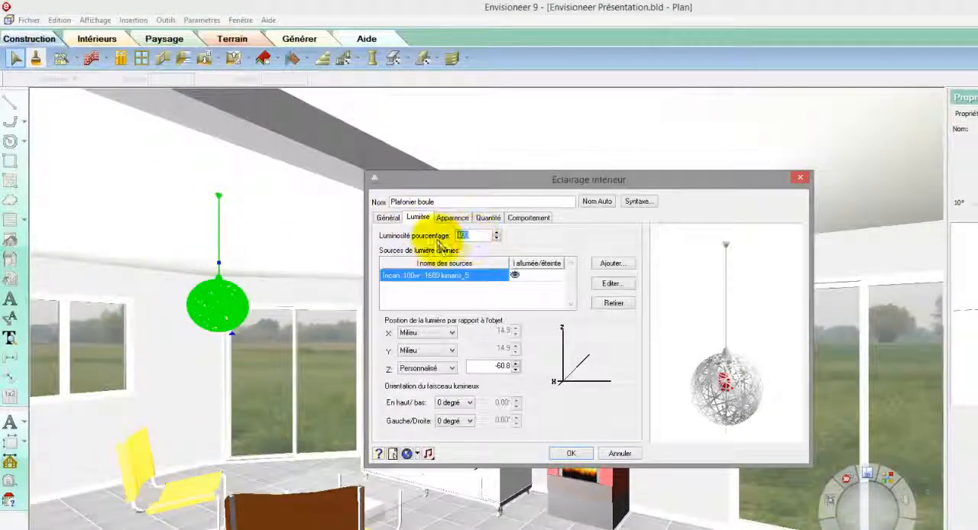
text(100)
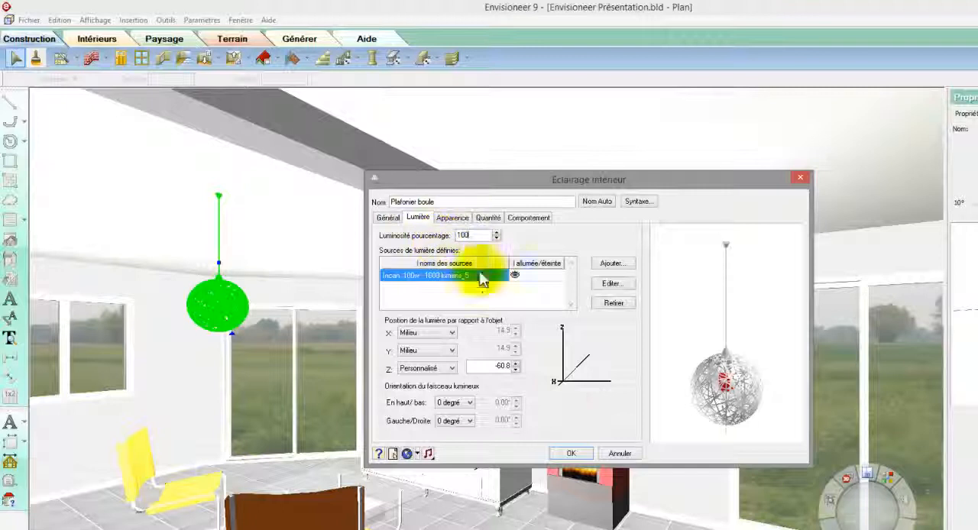
click(571, 454)
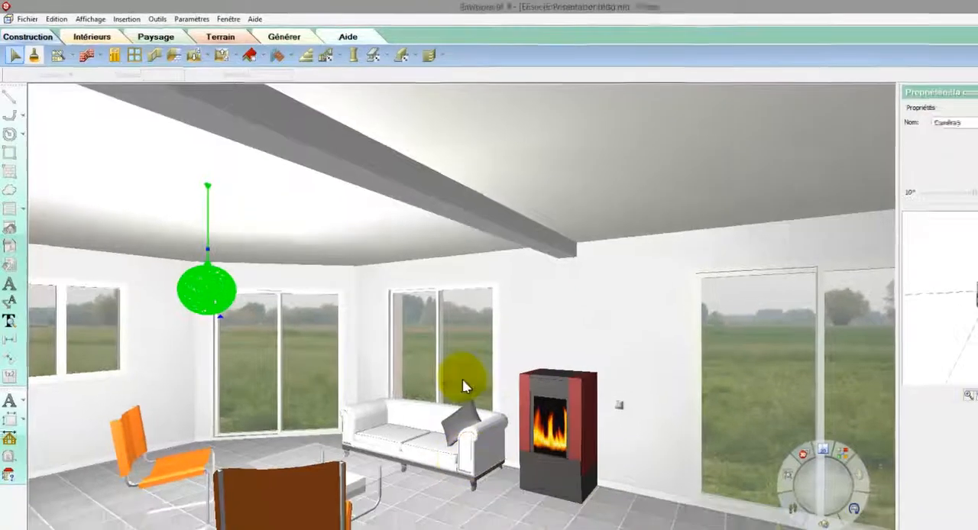
Change the window behind the sofa to a fixed circular one, 60 wide and 60 high, without glazing bars, and regenerate its name automatically.
click(484, 401)
right_click(489, 406)
click(433, 361)
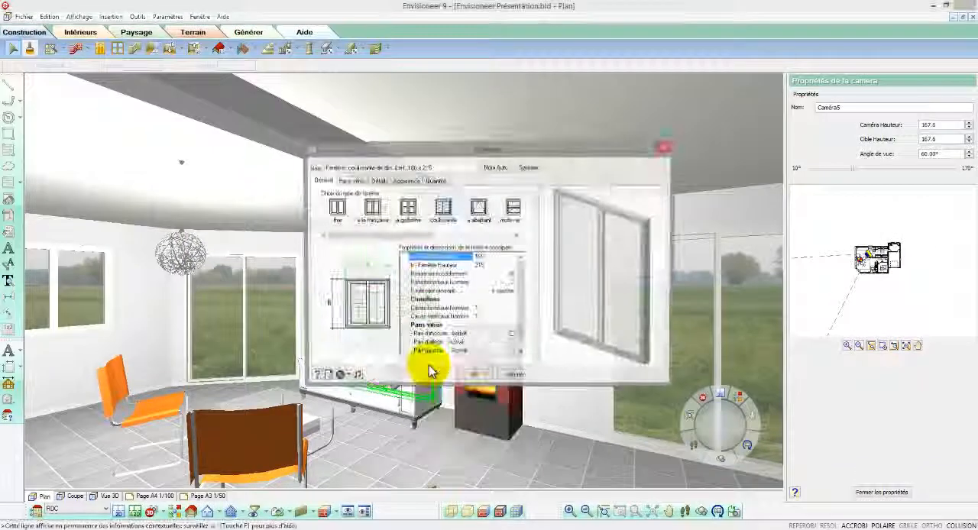
click(336, 207)
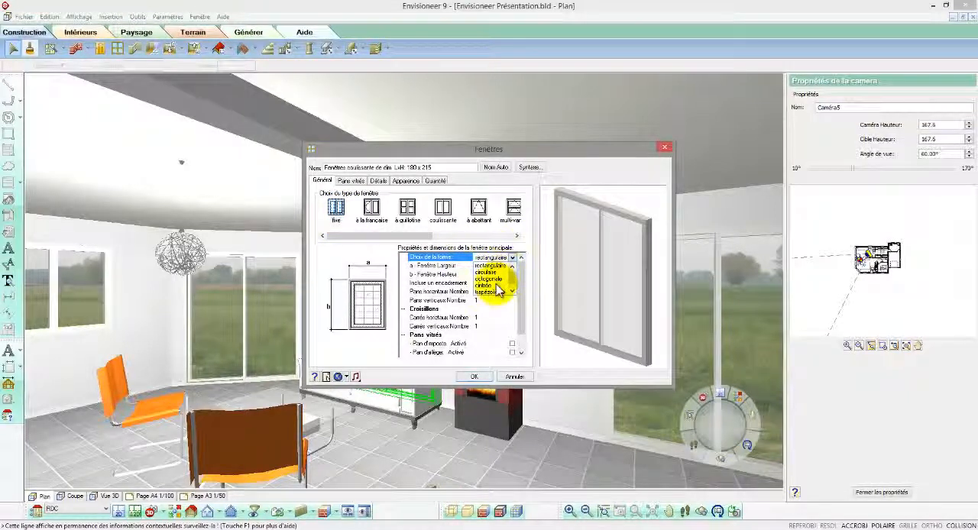
click(493, 273)
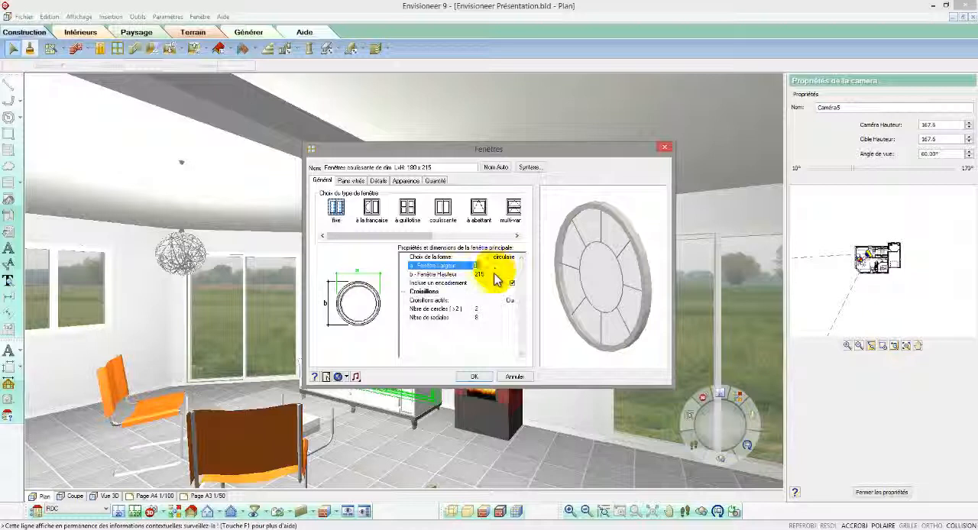
text(60)
click(494, 274)
text(60)
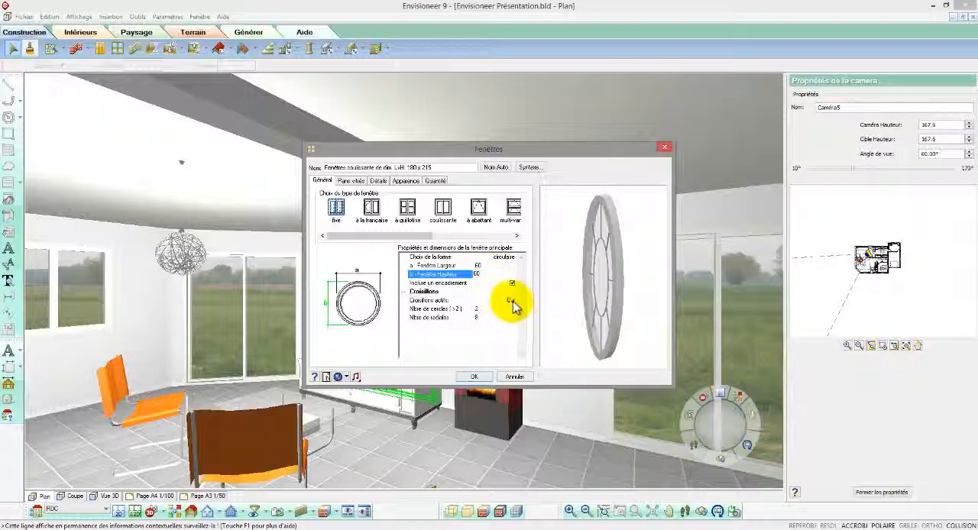
click(510, 301)
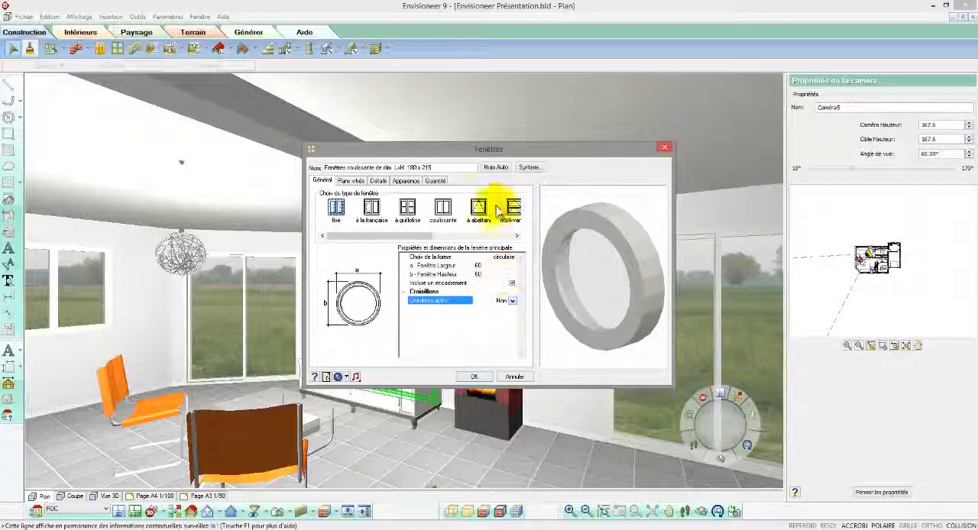
click(474, 377)
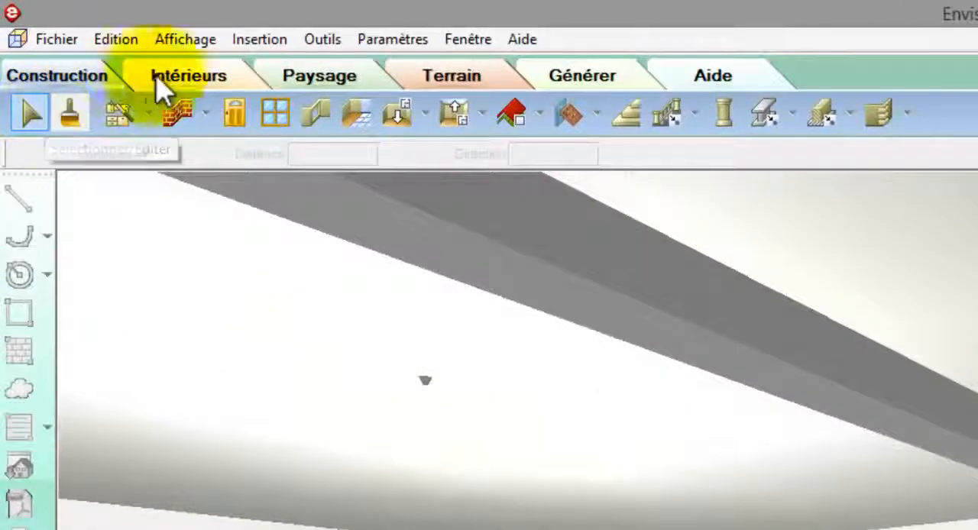
Start placing interior furniture, launch the welcome screen and search the SketchUp 3D blocks for "canapé".
click(204, 90)
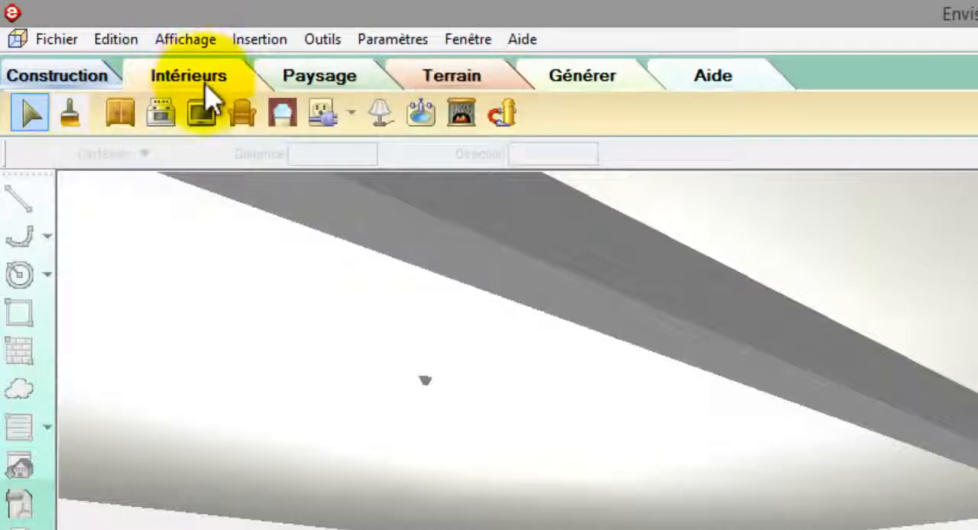
click(242, 112)
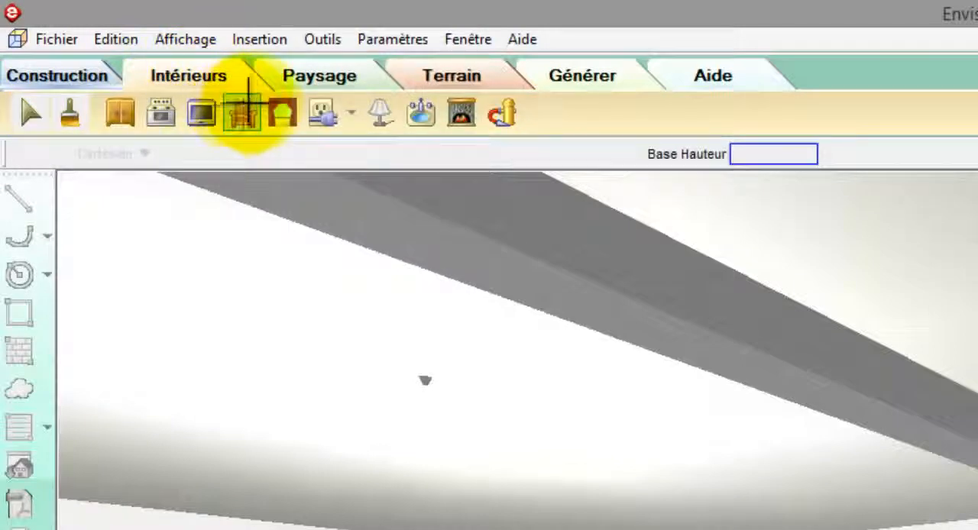
click(523, 42)
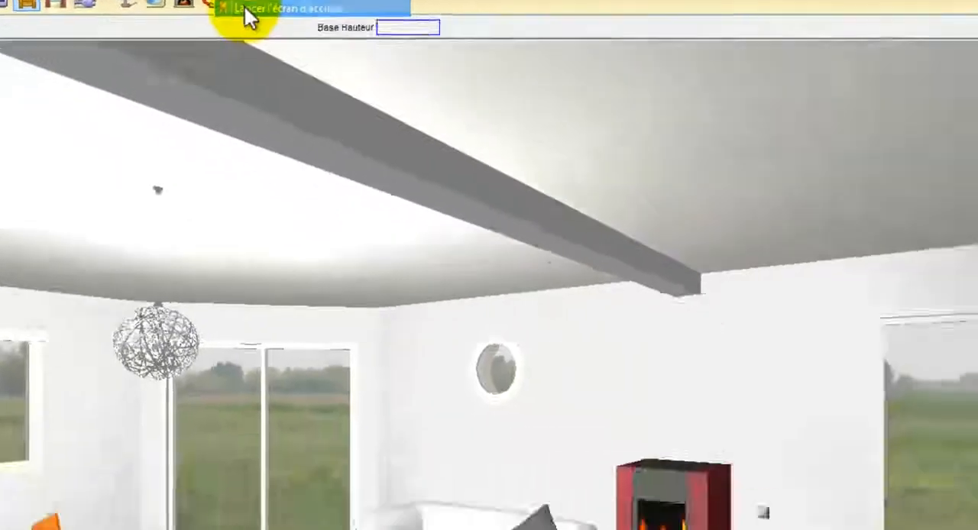
click(246, 9)
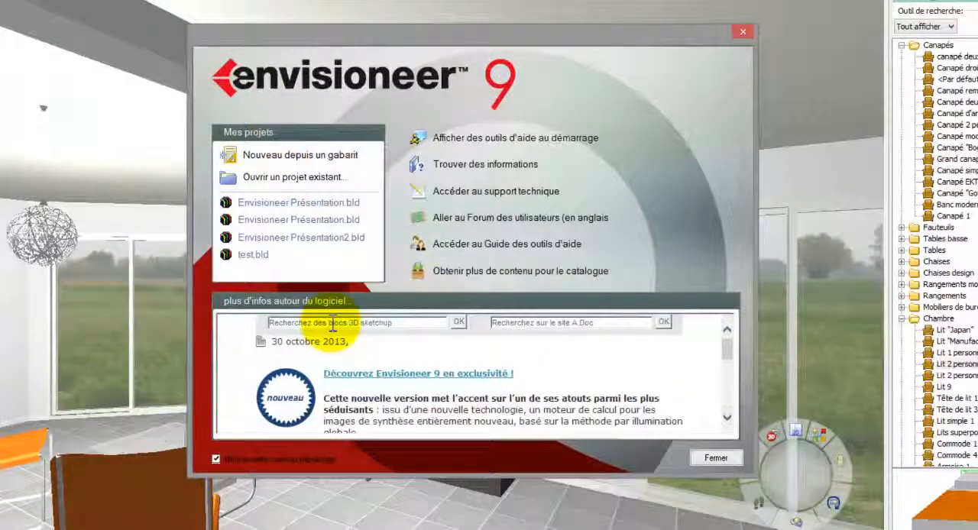
drag(391, 323, 246, 315)
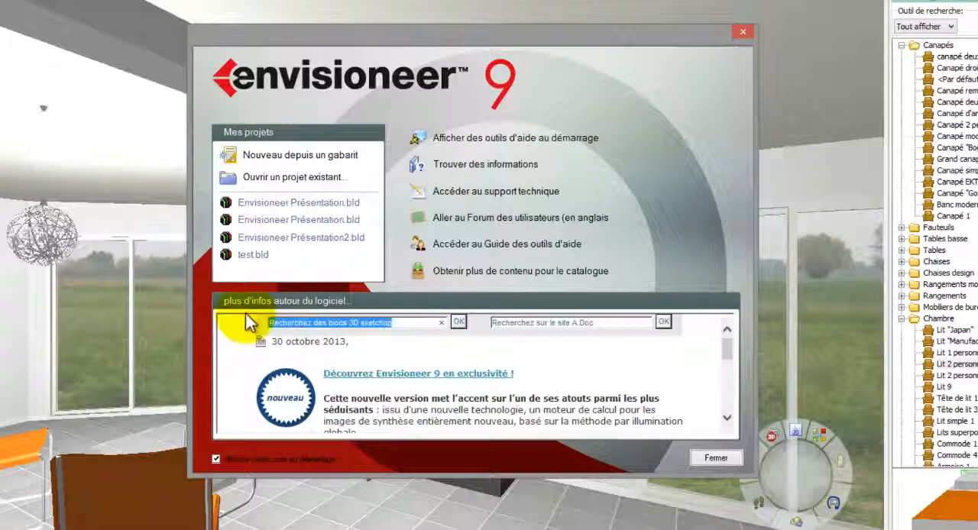
text(canapé)
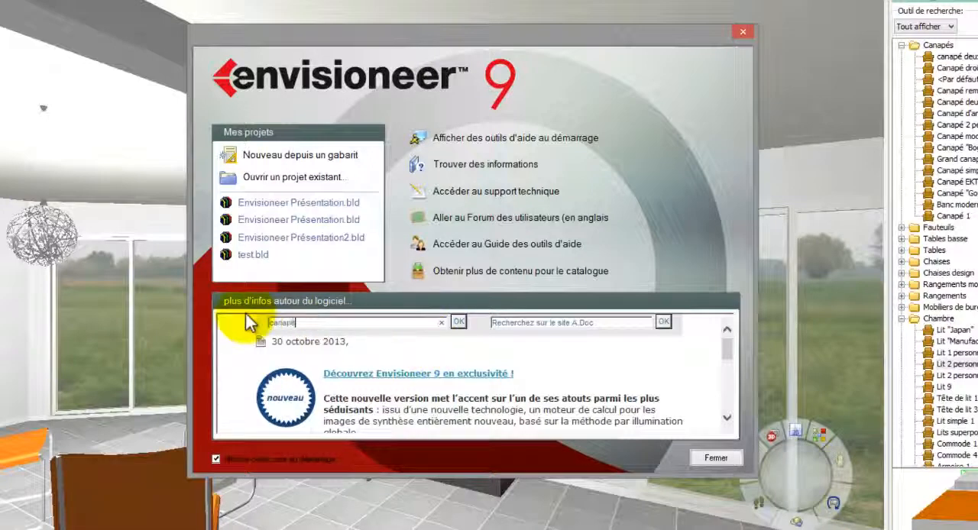
click(459, 322)
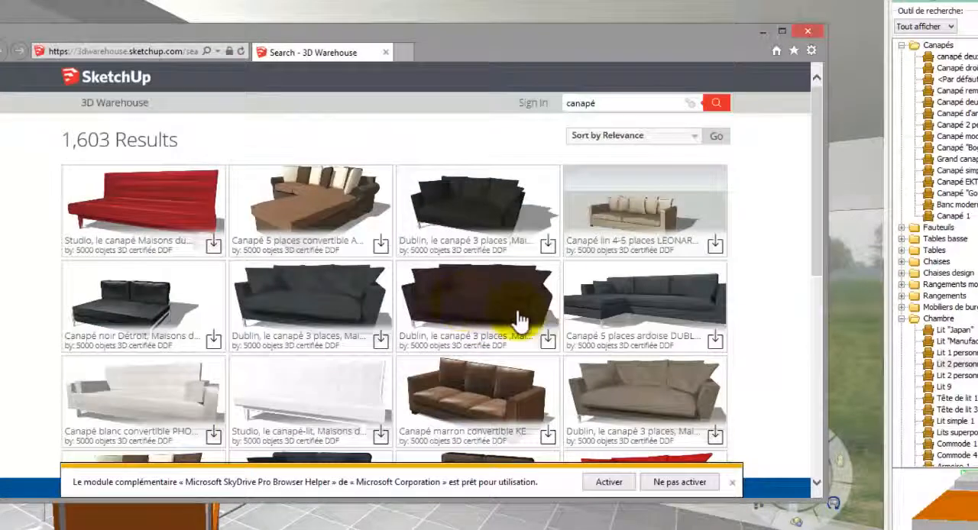
Download the white three-seat Nikeo sofa from 3D Warehouse as a SketchUp 8 model and save the file.
drag(817, 184, 814, 401)
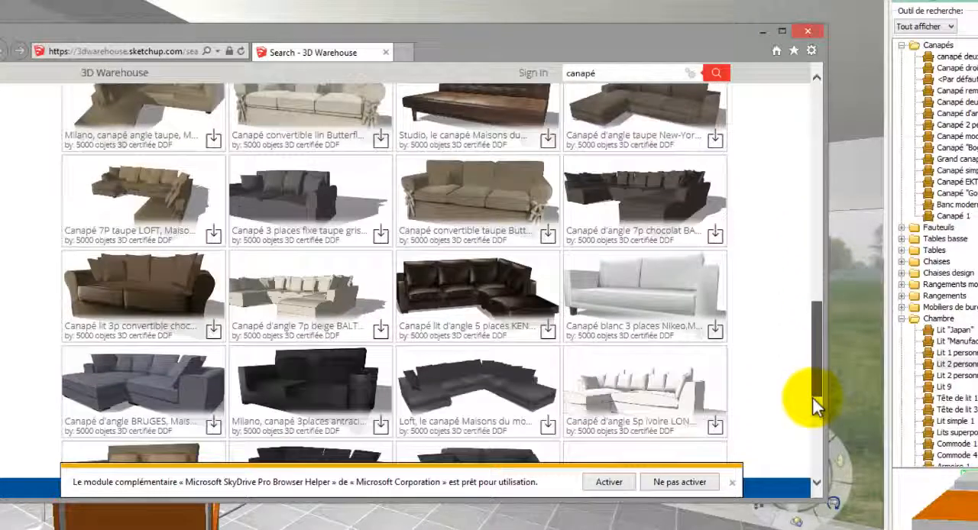
click(662, 288)
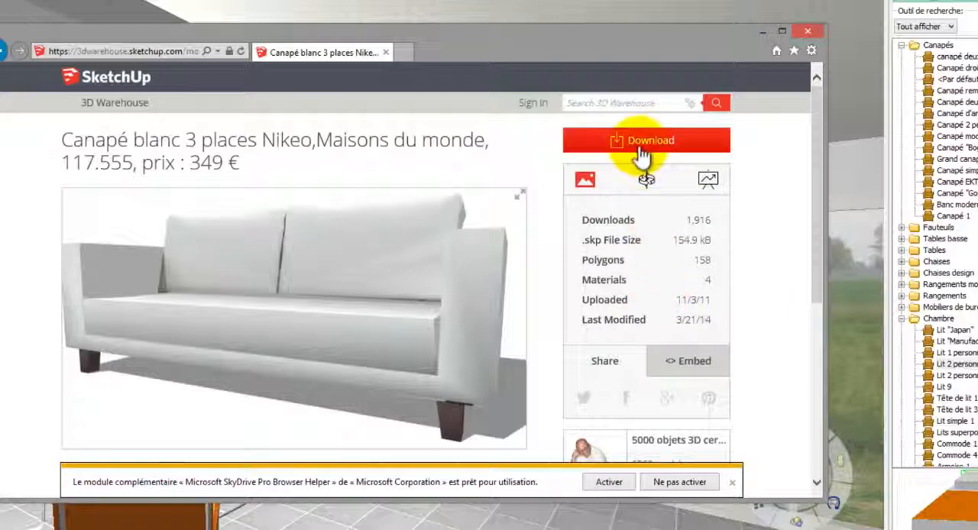
click(640, 153)
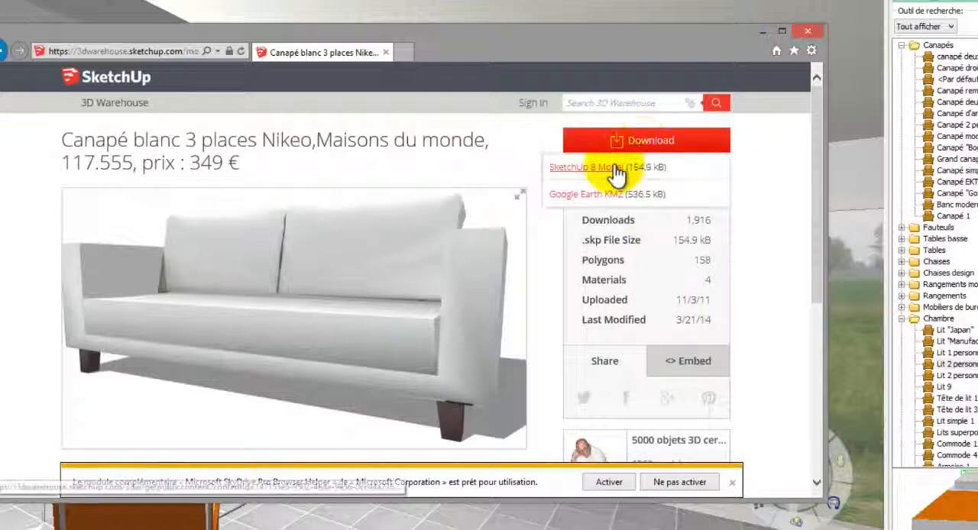
click(616, 173)
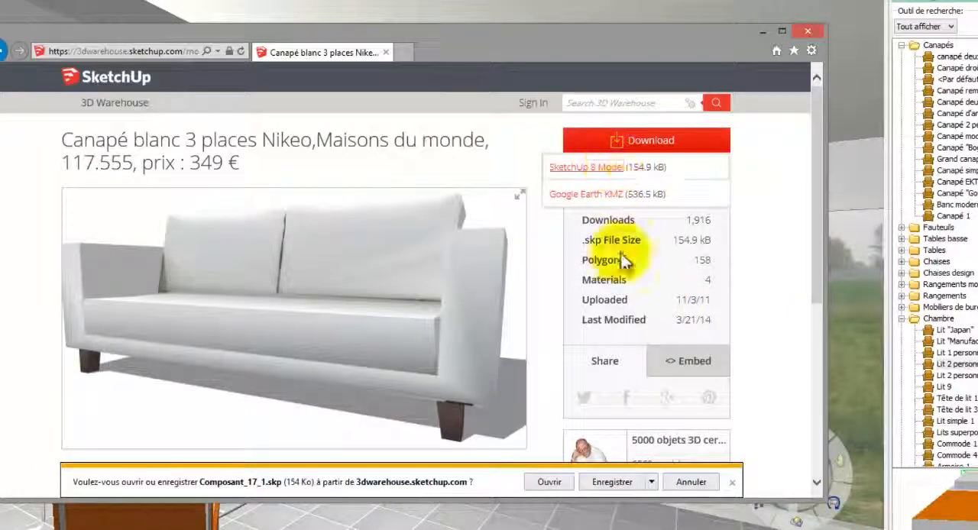
click(612, 482)
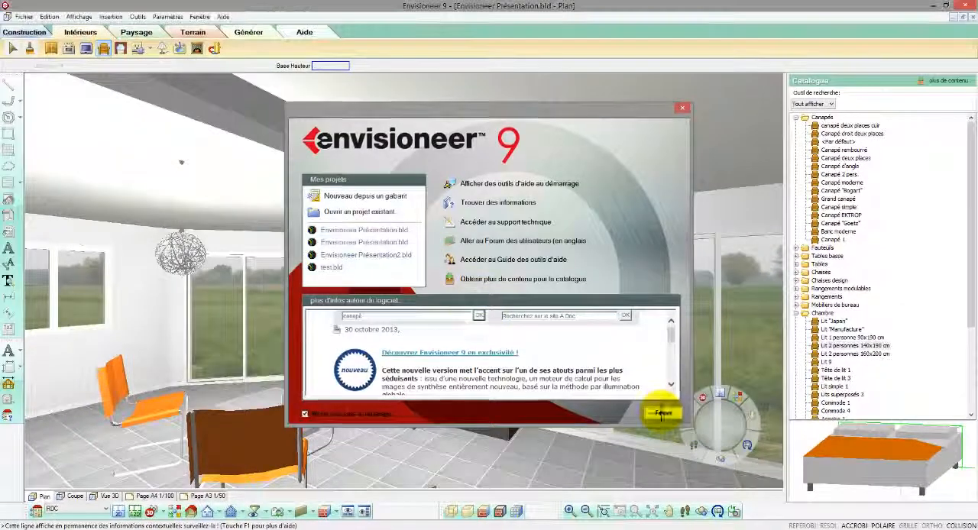
Close the welcome screen and create a new object in the catalogue's Canapés group, choosing to import it from a file.
click(662, 405)
click(838, 131)
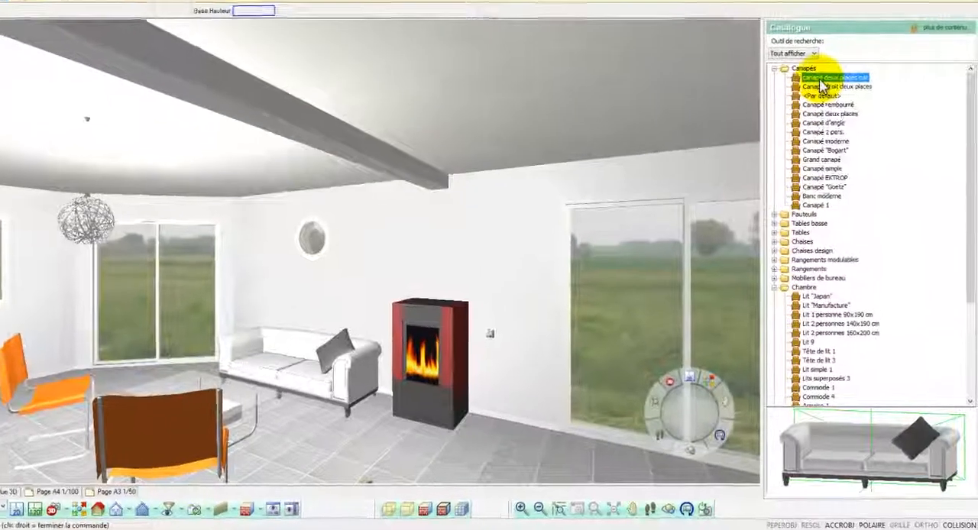
right_click(841, 133)
click(845, 135)
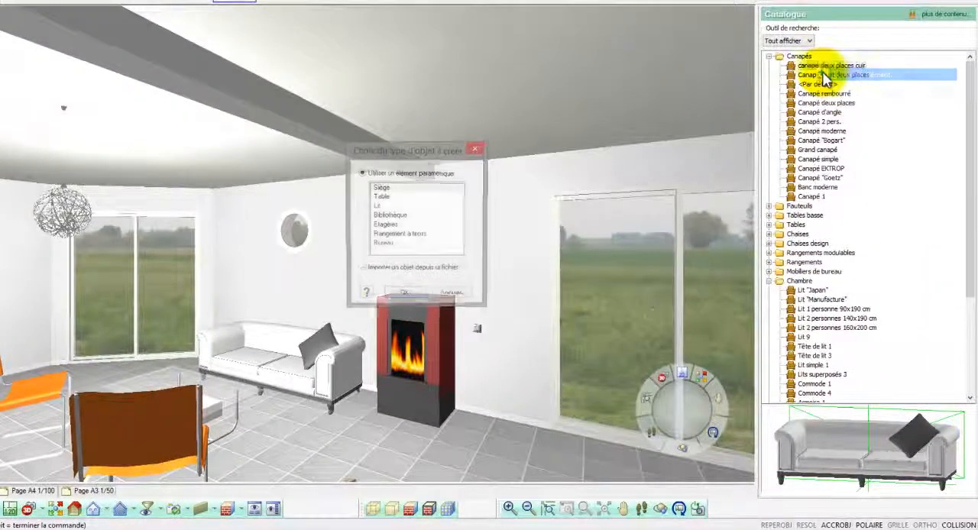
click(371, 272)
click(399, 294)
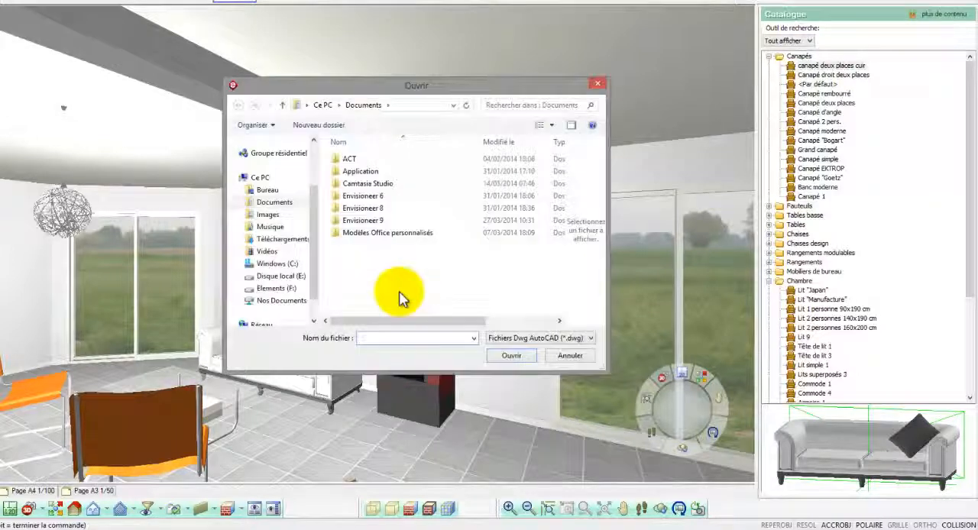
Import the SketchUp file Composant_17_1.skp from the Téléchargements folder and name the new sofa Canapé 1.
click(285, 240)
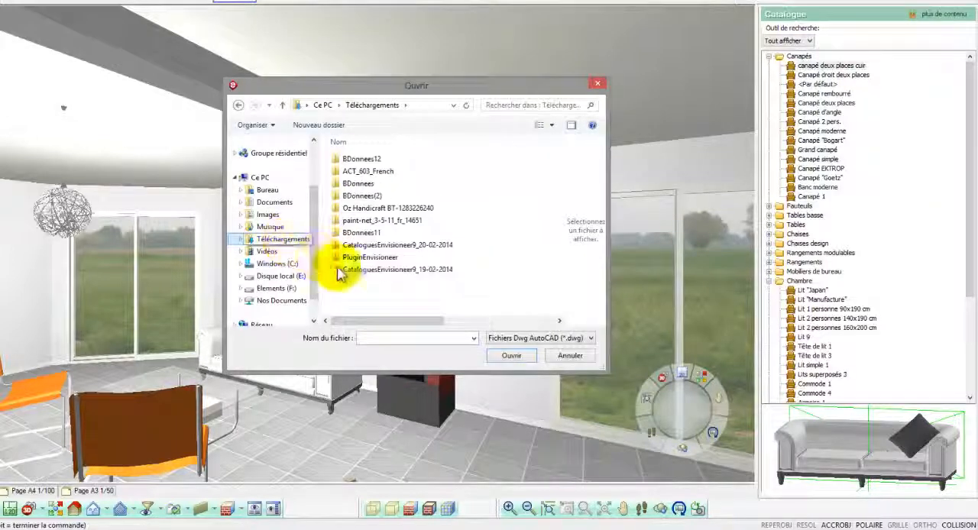
click(517, 339)
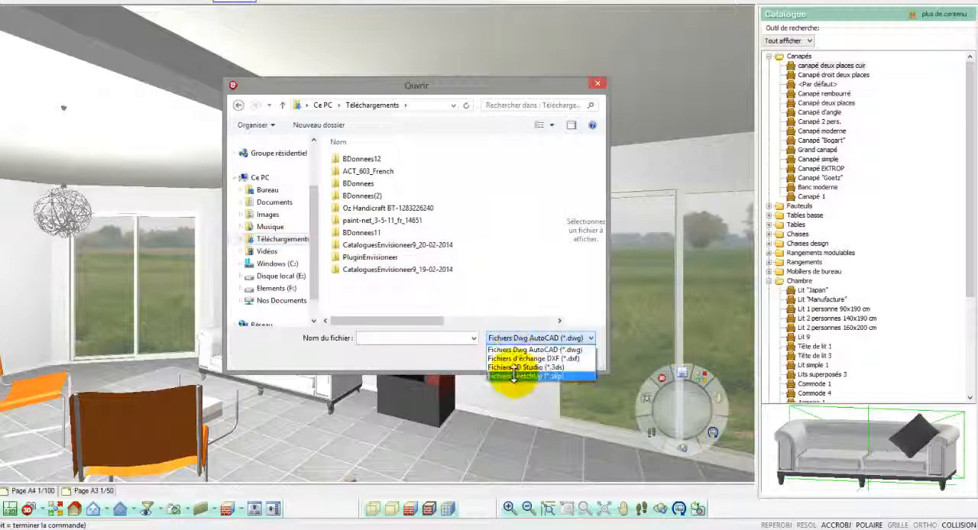
click(520, 377)
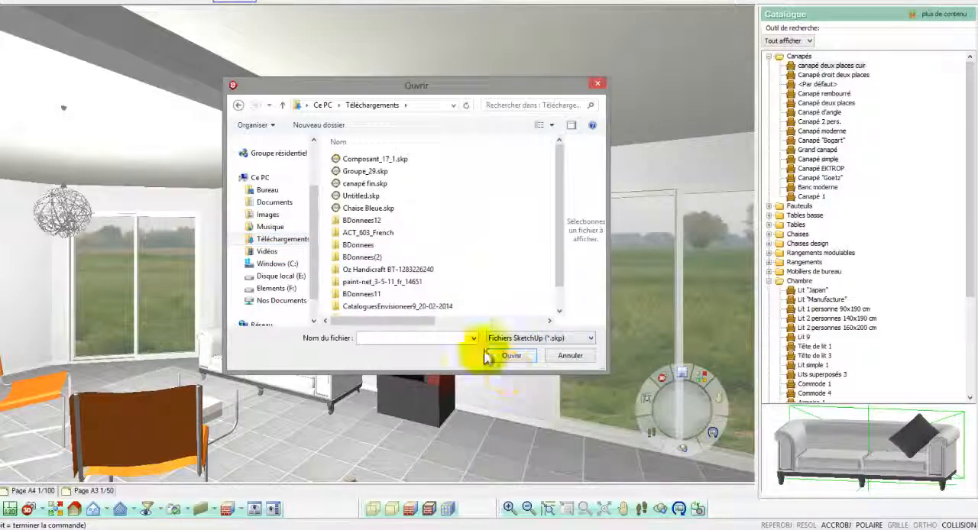
click(386, 159)
click(511, 354)
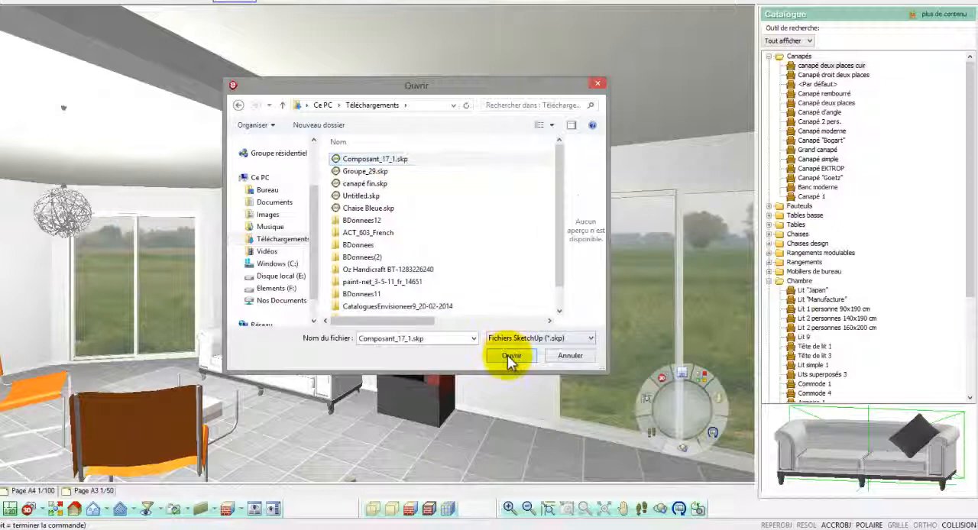
mouse_move(586, 280)
mouse_down()
mouse_move(546, 283)
mouse_move(546, 273)
mouse_move(552, 292)
mouse_up()
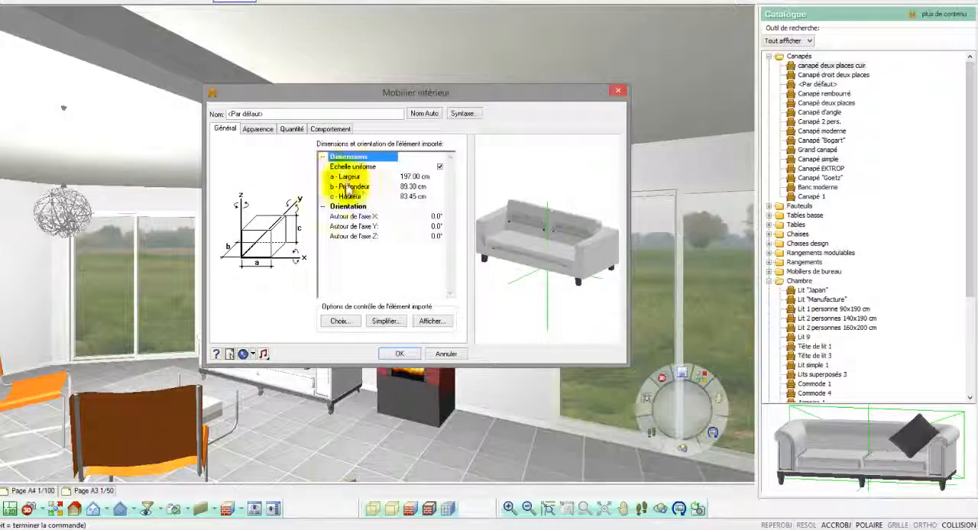
drag(310, 114, 164, 107)
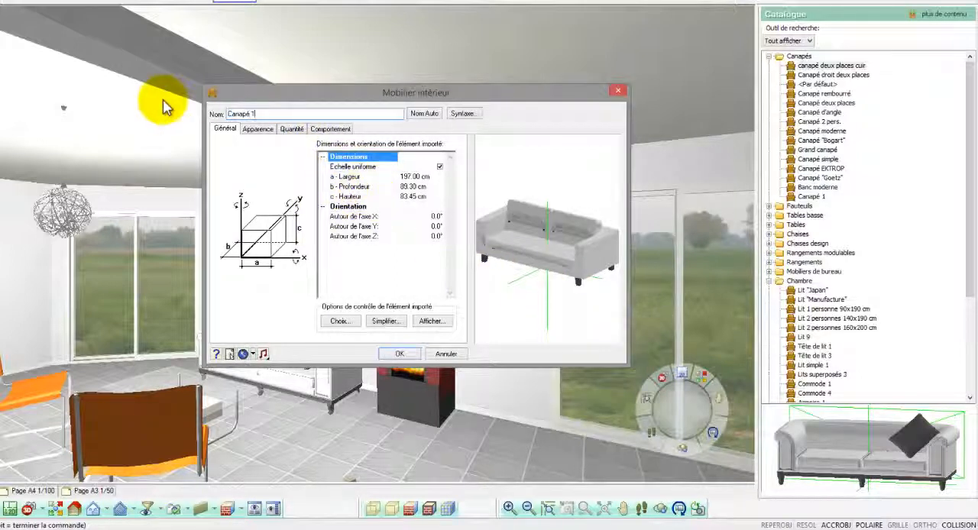
Assign the Blanc PVC material from the Couleurs/Teintes RAL group to the imported sofa's components and validate the new object.
click(258, 129)
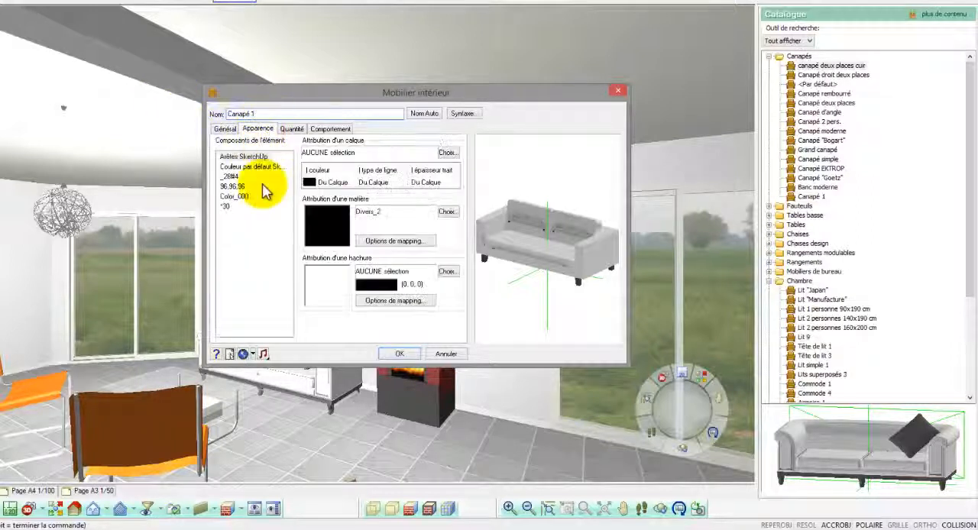
drag(258, 226, 252, 206)
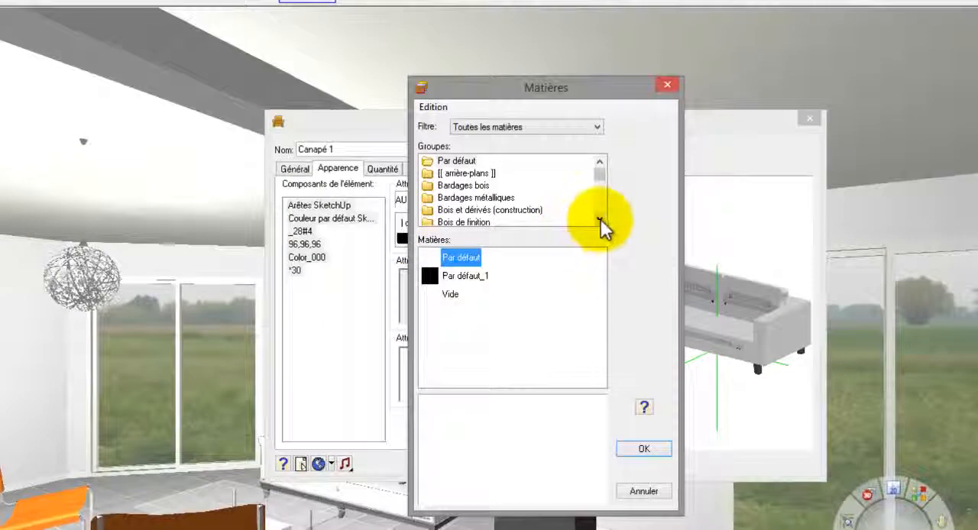
click(600, 220)
click(600, 219)
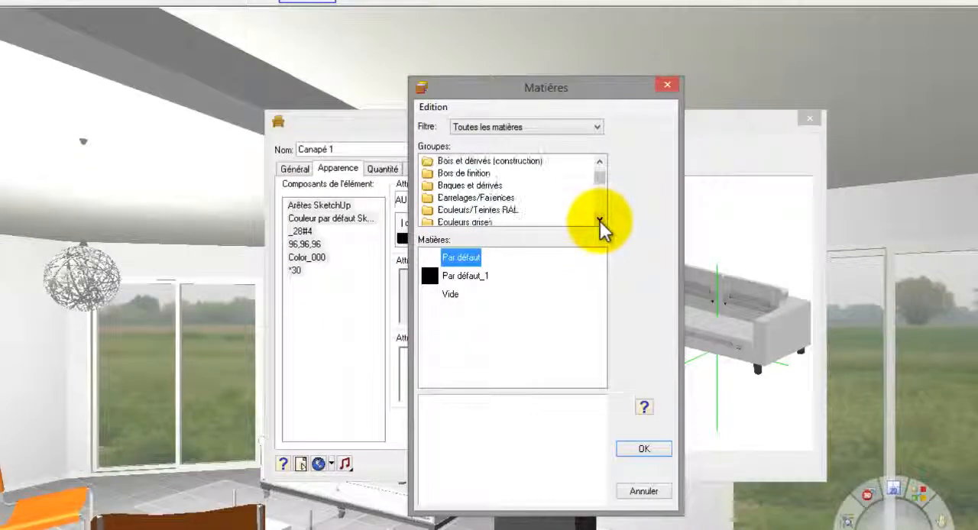
click(493, 211)
click(457, 295)
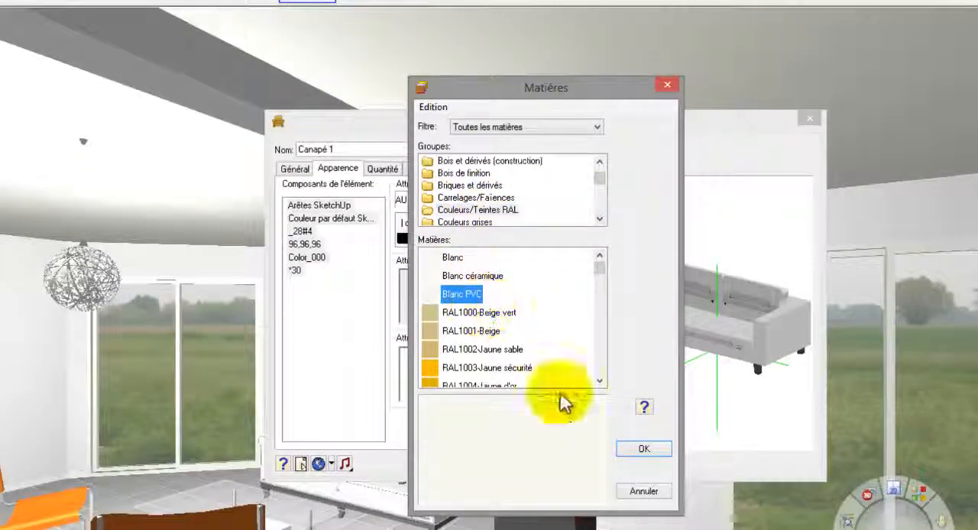
click(645, 451)
drag(659, 459, 677, 395)
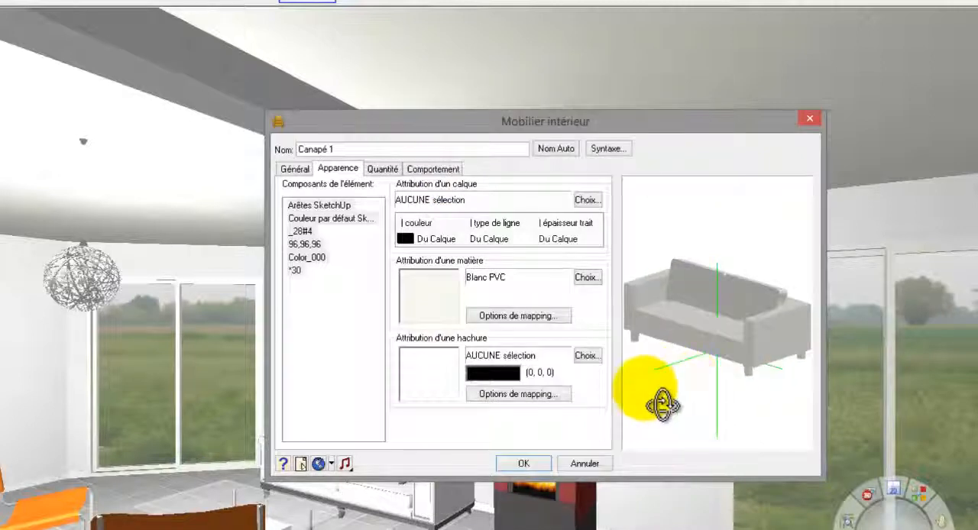
click(524, 463)
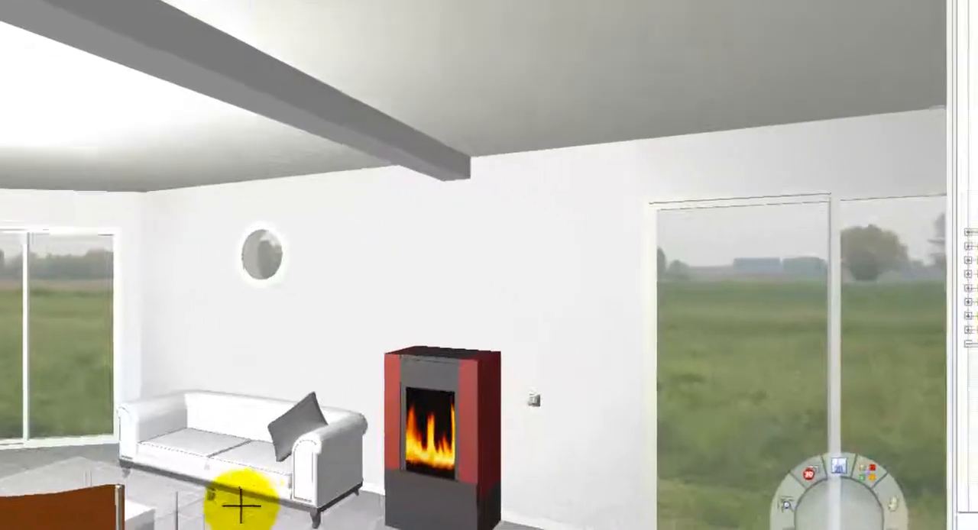